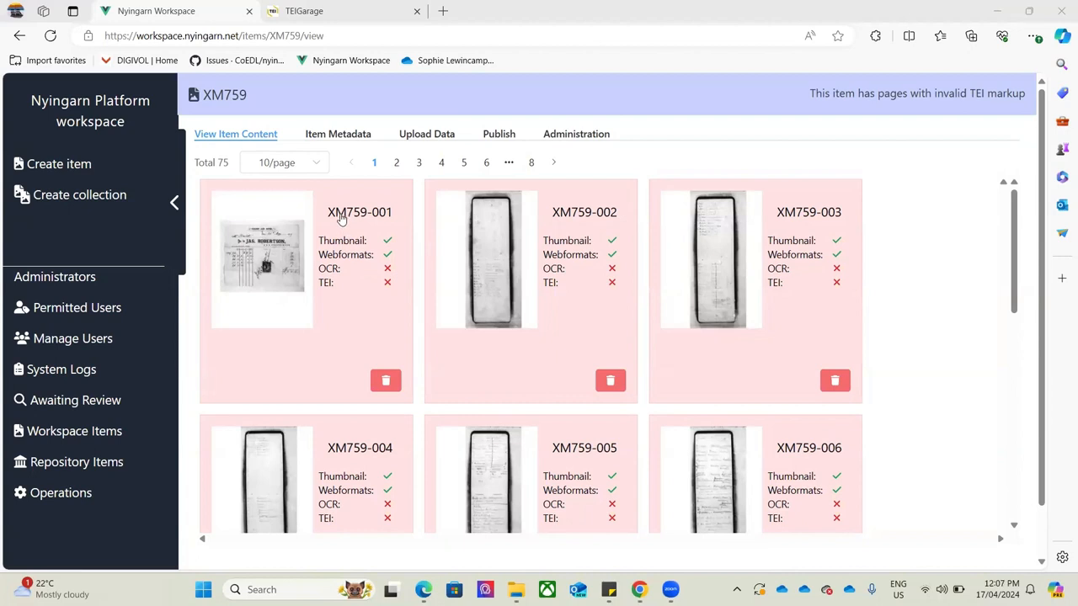
- View the transcription and preview of page XM759-001, and return to the XM759 item
{"action": "left_click", "coordinate": [341, 217]}
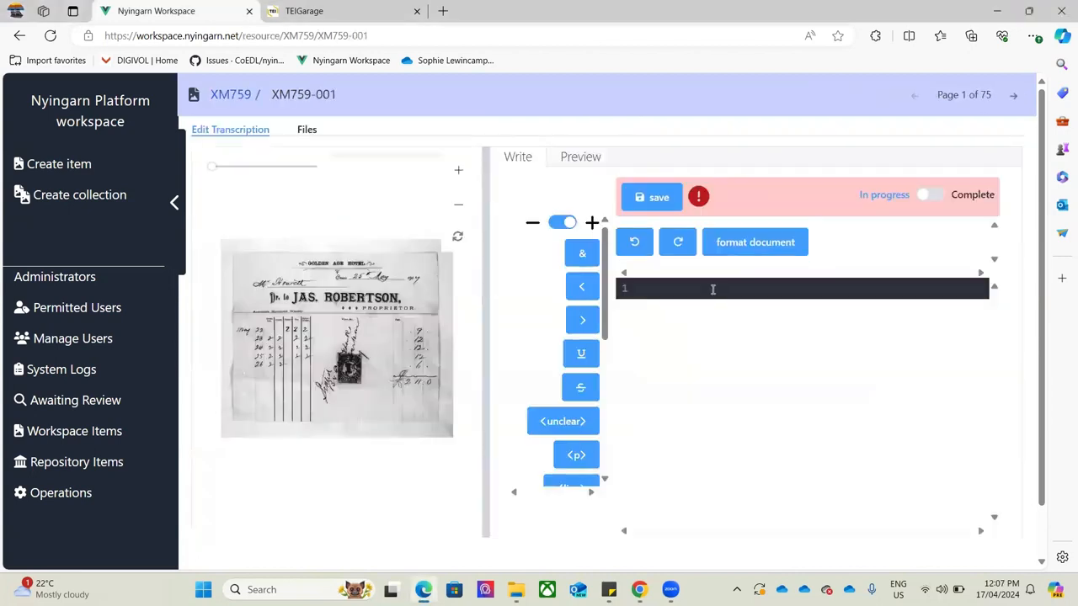
{"action": "left_click", "coordinate": [580, 160]}
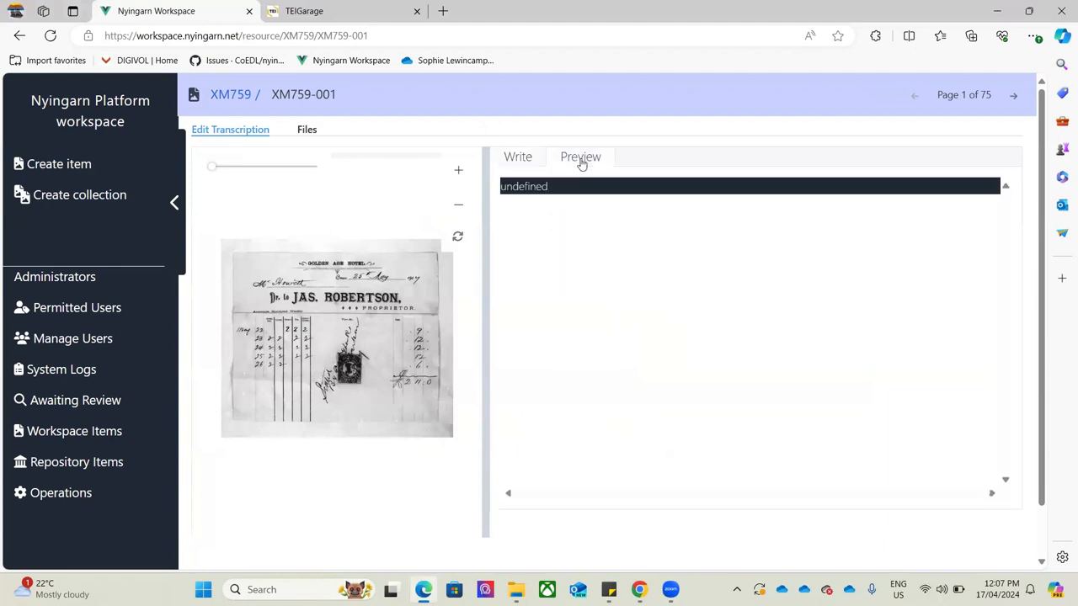
{"action": "left_click", "coordinate": [522, 159]}
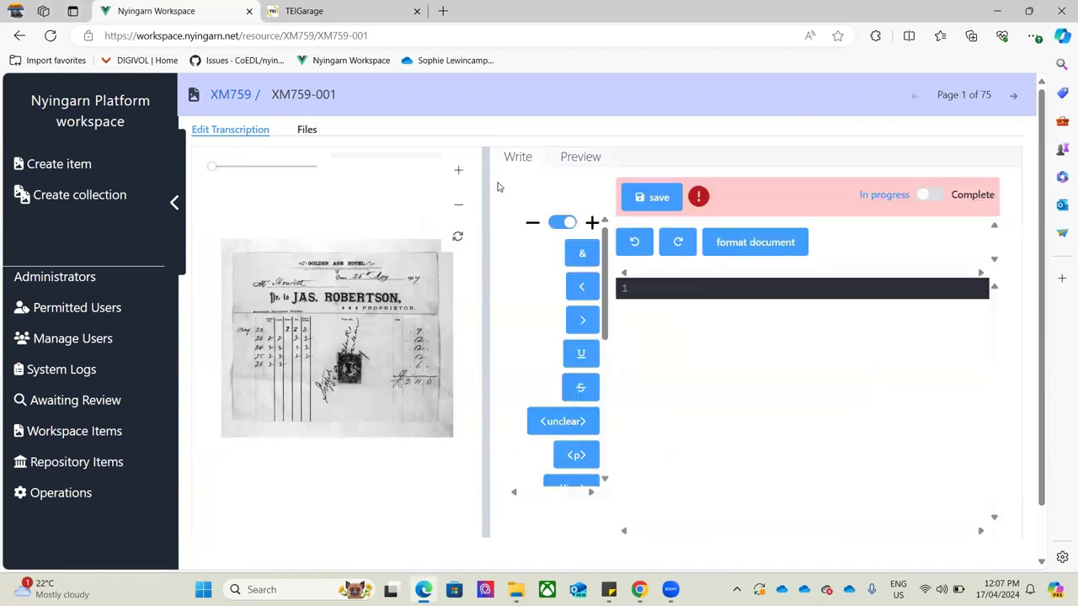
{"action": "left_click", "coordinate": [221, 99]}
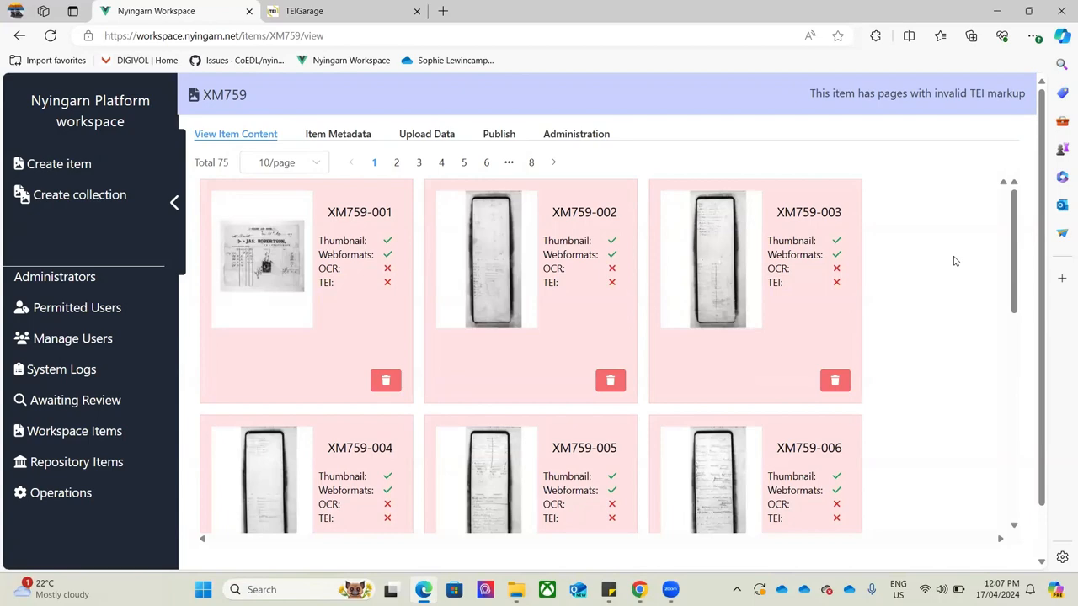
- Copy the required file name XM759-tei, without its extension, from the item's transcription upload instructions
{"action": "left_click", "coordinate": [427, 136]}
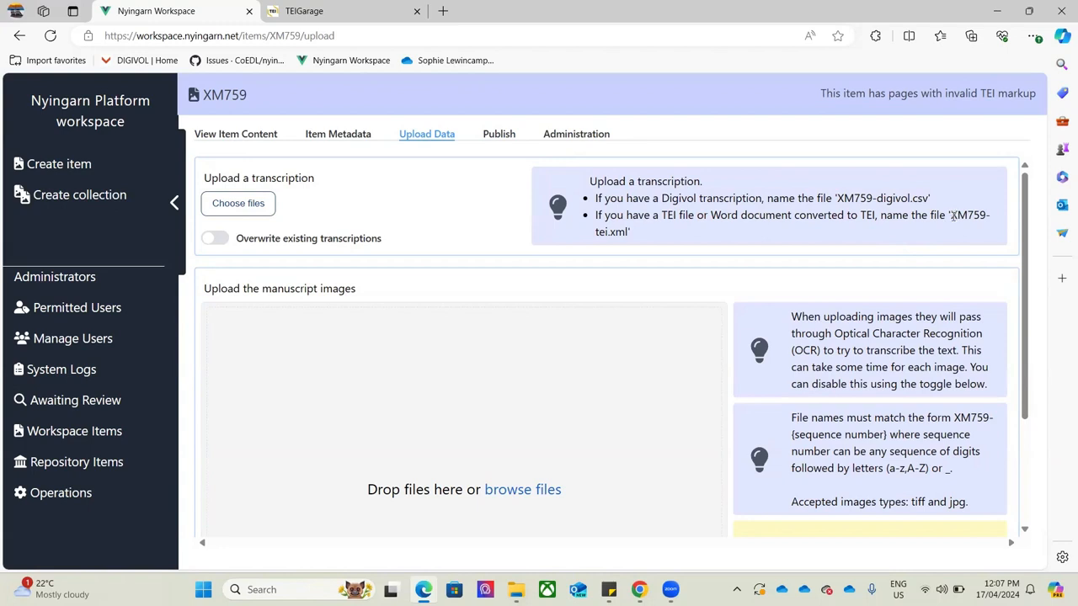
{"action": "left_click_drag", "start_coordinate": [952, 216], "coordinate": [607, 233]}
{"action": "key", "text": "ctrl+c"}
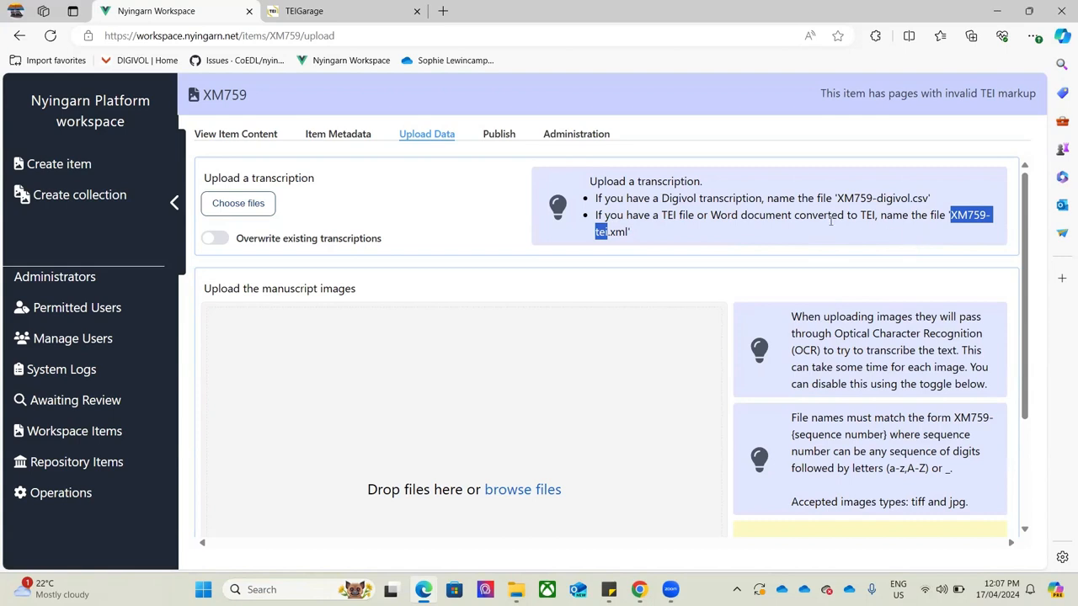
- Switch to File Explorer, rename the XM 759 transcription document as XM759-tei and open it in Word
{"action": "left_click", "coordinate": [515, 590]}
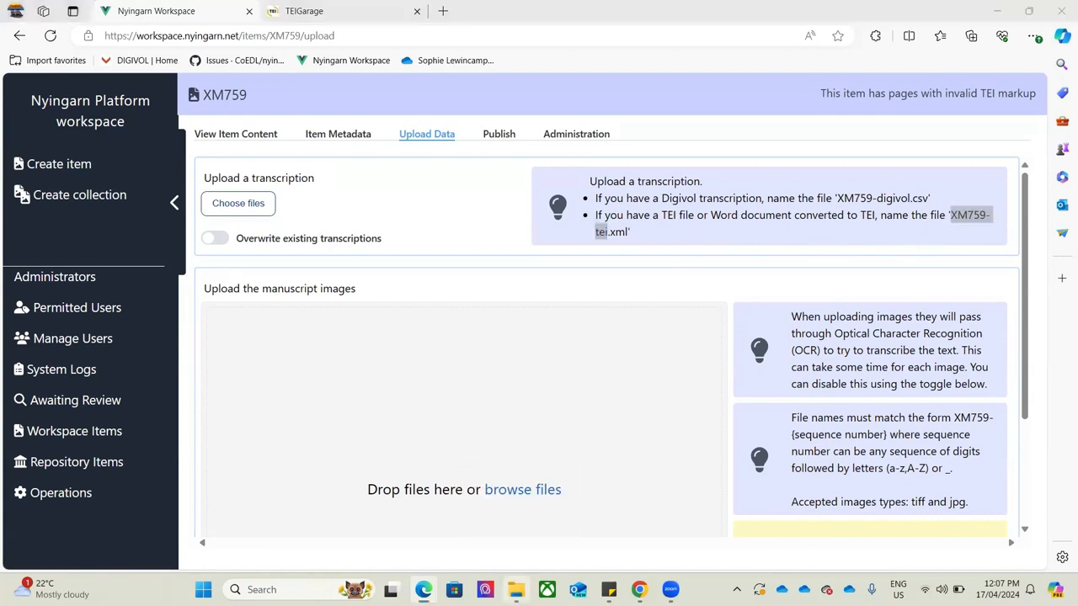
{"action": "left_click", "coordinate": [321, 201]}
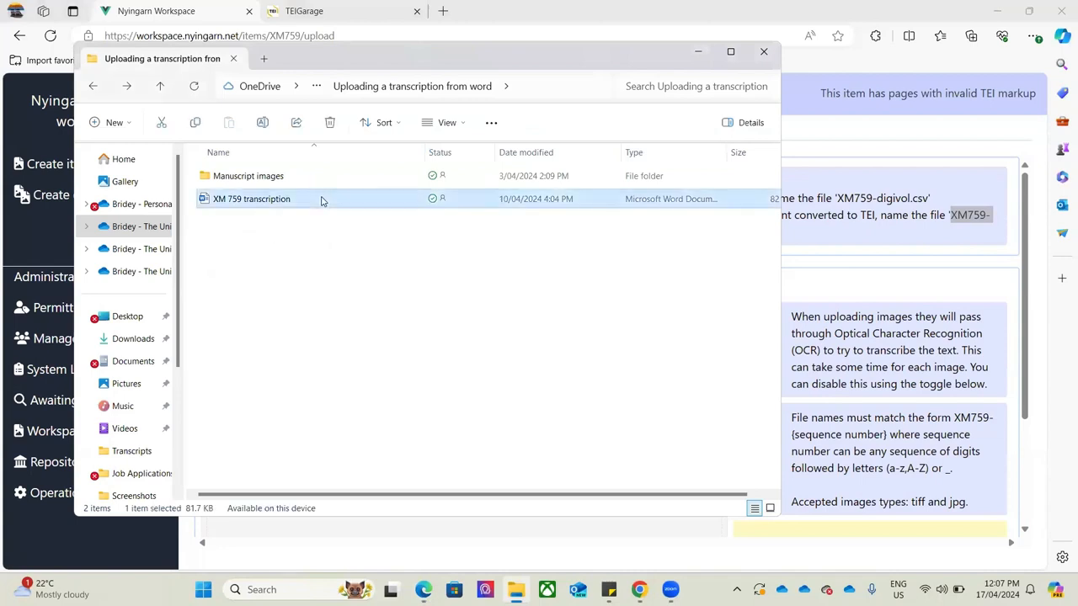
{"action": "left_click", "coordinate": [263, 123]}
{"action": "key", "text": "ctrl+v"}
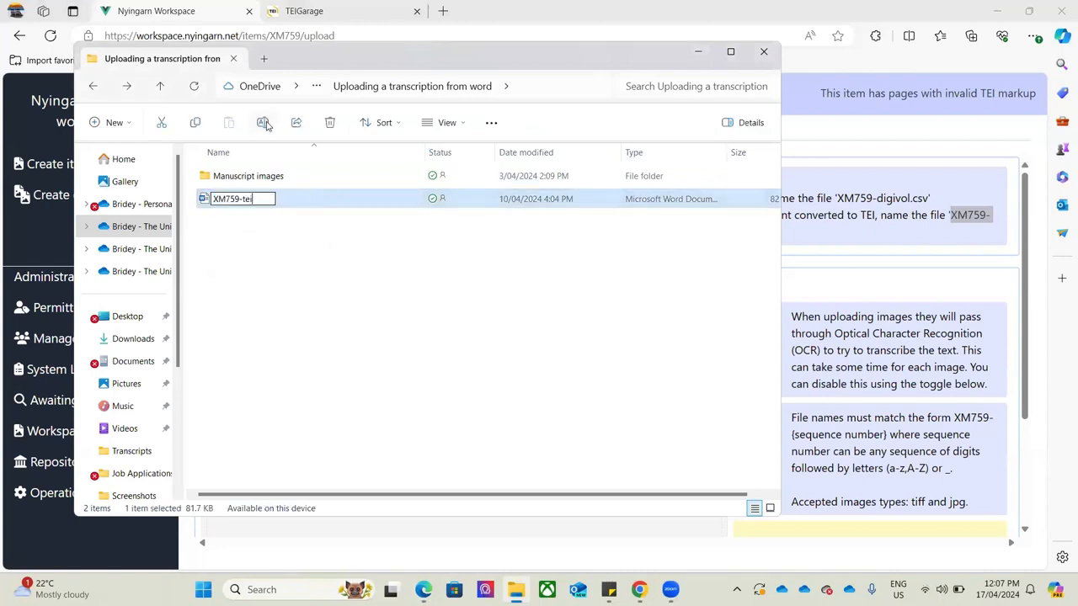
{"action": "key", "text": "Return"}
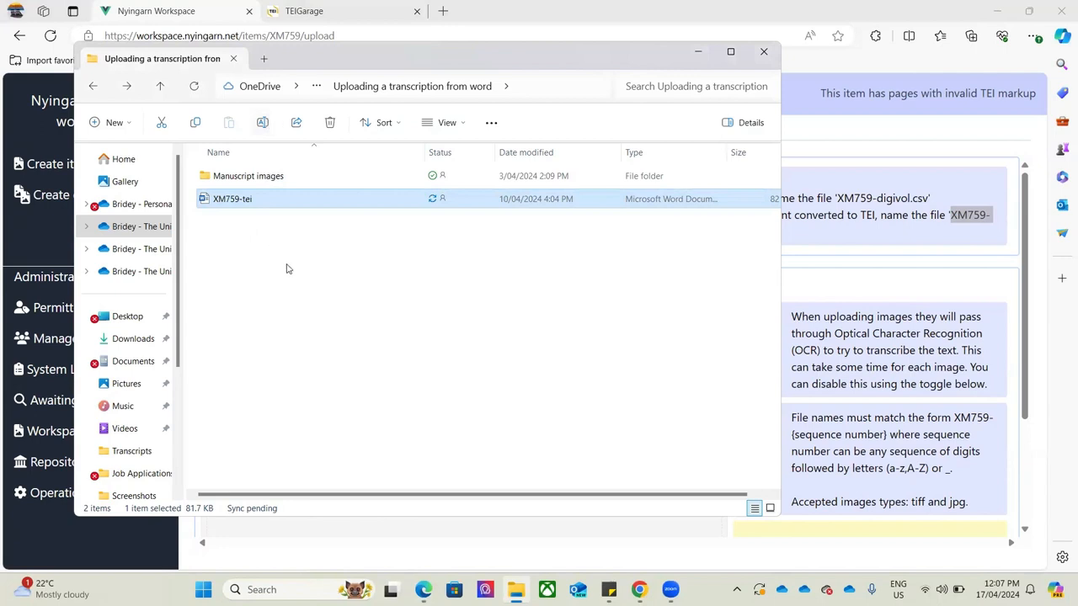
{"action": "double_click", "coordinate": [282, 204]}
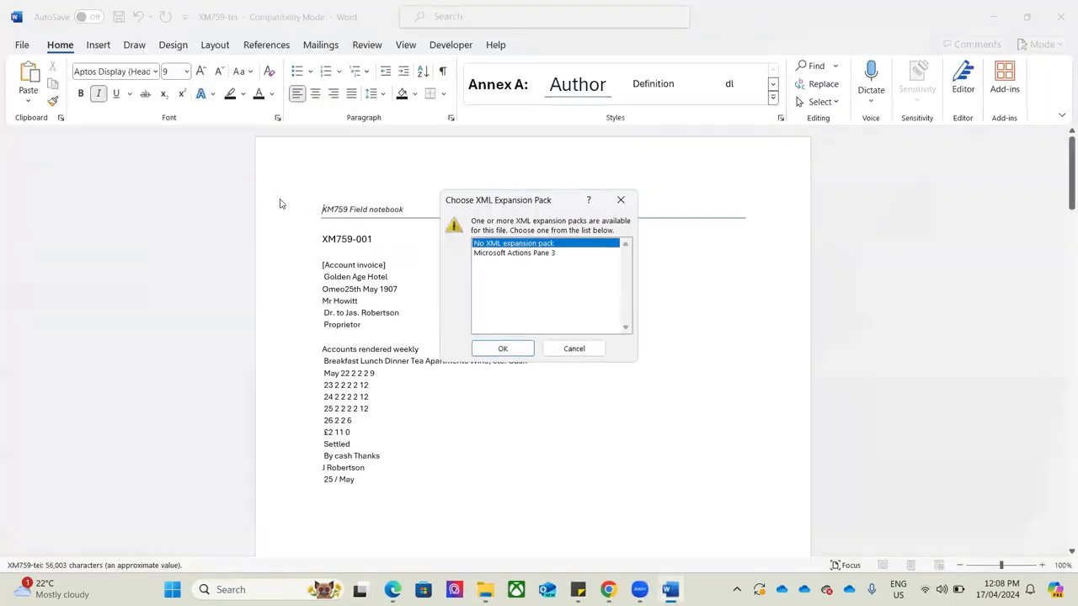
{"action": "left_click", "coordinate": [591, 349]}
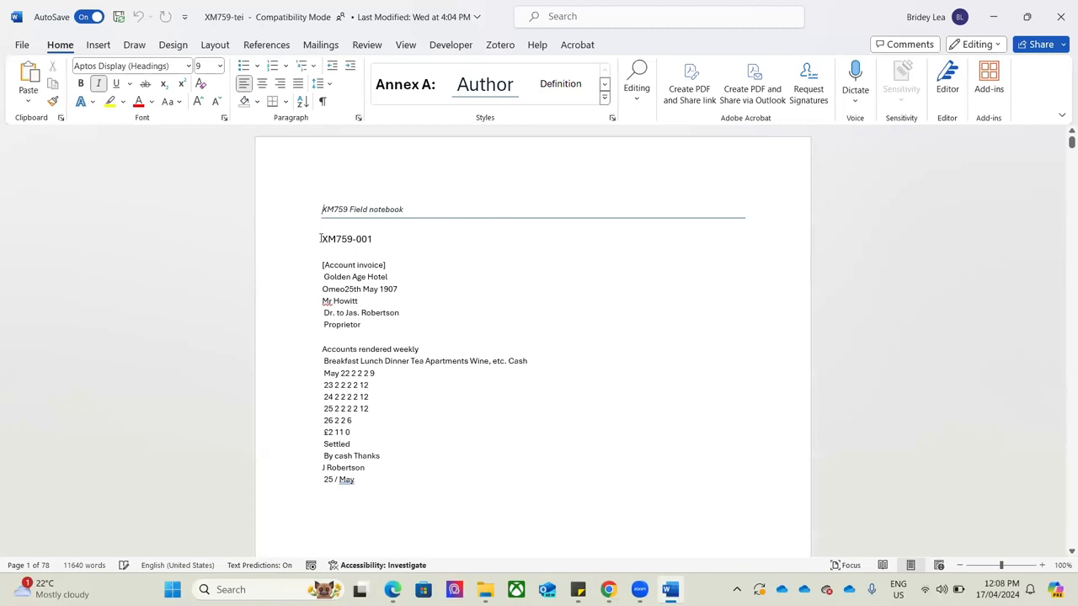
- Examine the page identifier headings above each transcribed page, starting with XM759-001
{"action": "left_click_drag", "start_coordinate": [320, 239], "coordinate": [380, 242]}
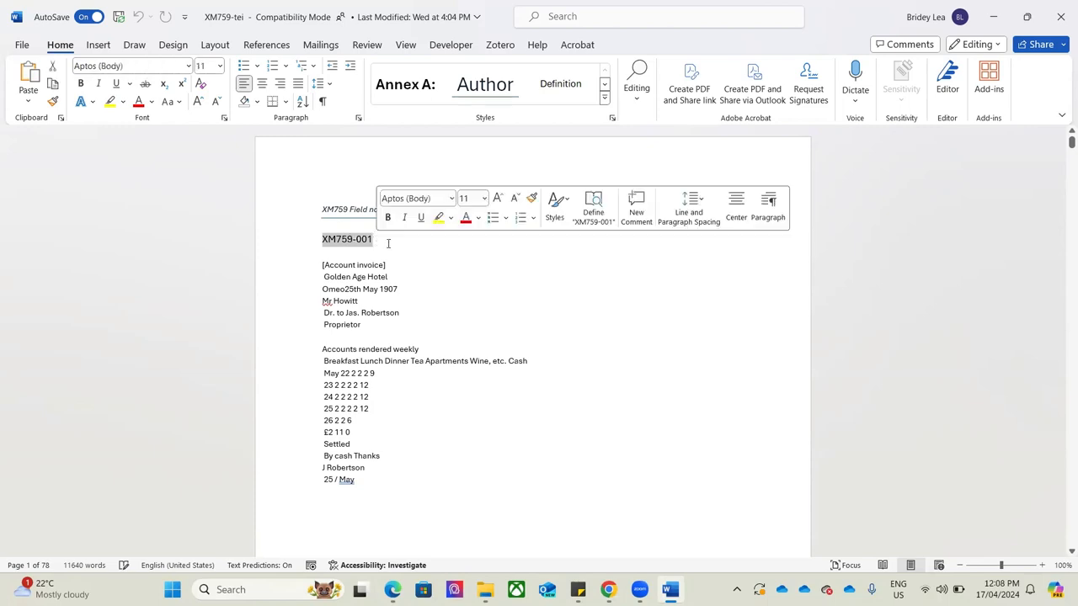
{"action": "left_click", "coordinate": [429, 307]}
{"action": "scroll", "coordinate": [429, 308], "scroll_direction": "down", "scroll_amount": 10}
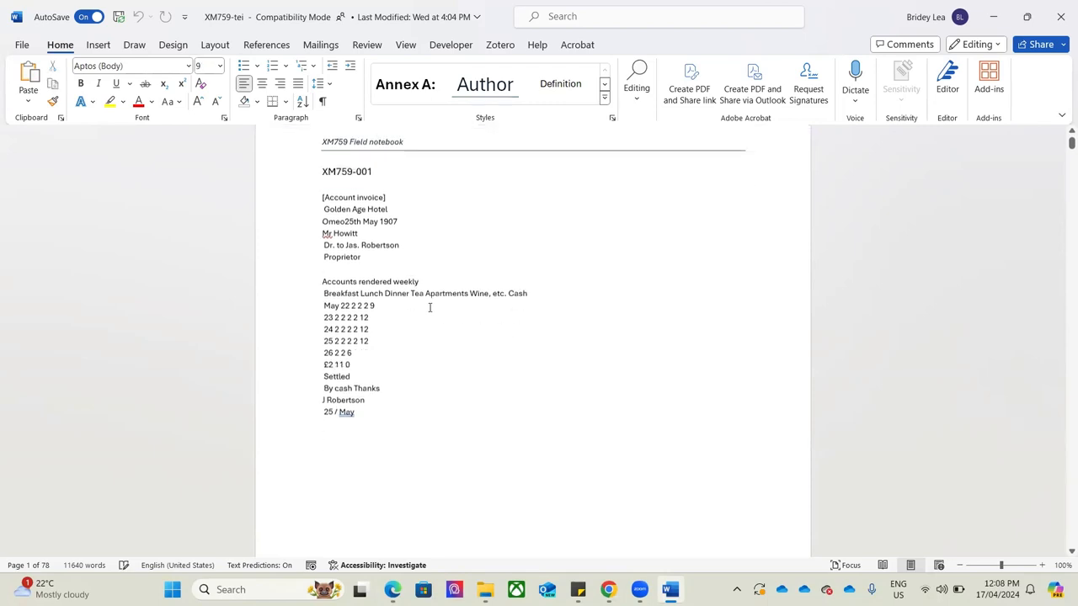
{"action": "scroll", "coordinate": [480, 338], "scroll_direction": "down", "scroll_amount": 9}
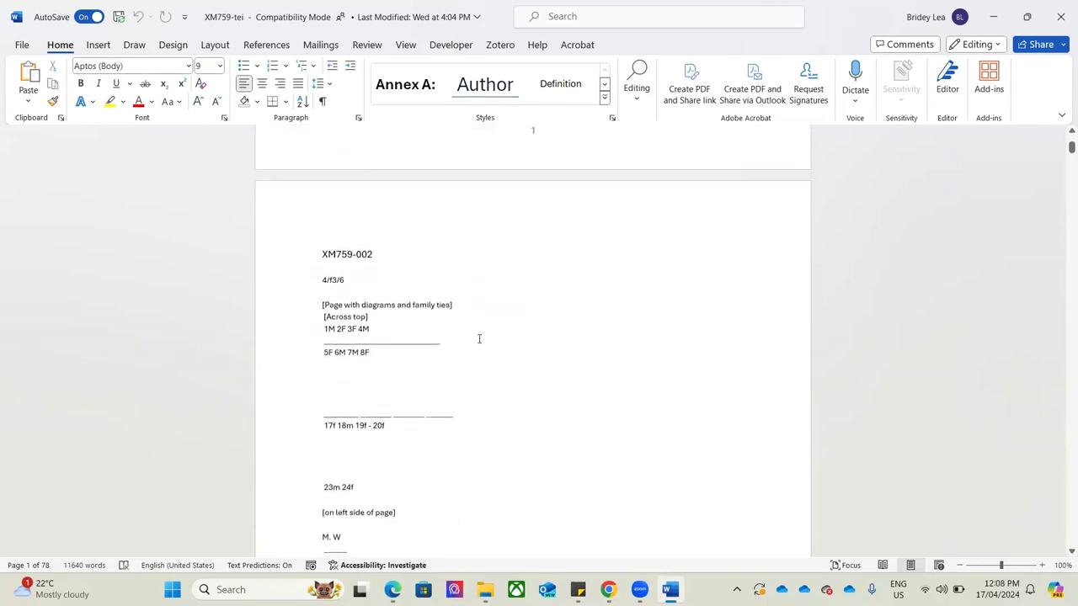
{"action": "scroll", "coordinate": [479, 339], "scroll_direction": "down", "scroll_amount": 8}
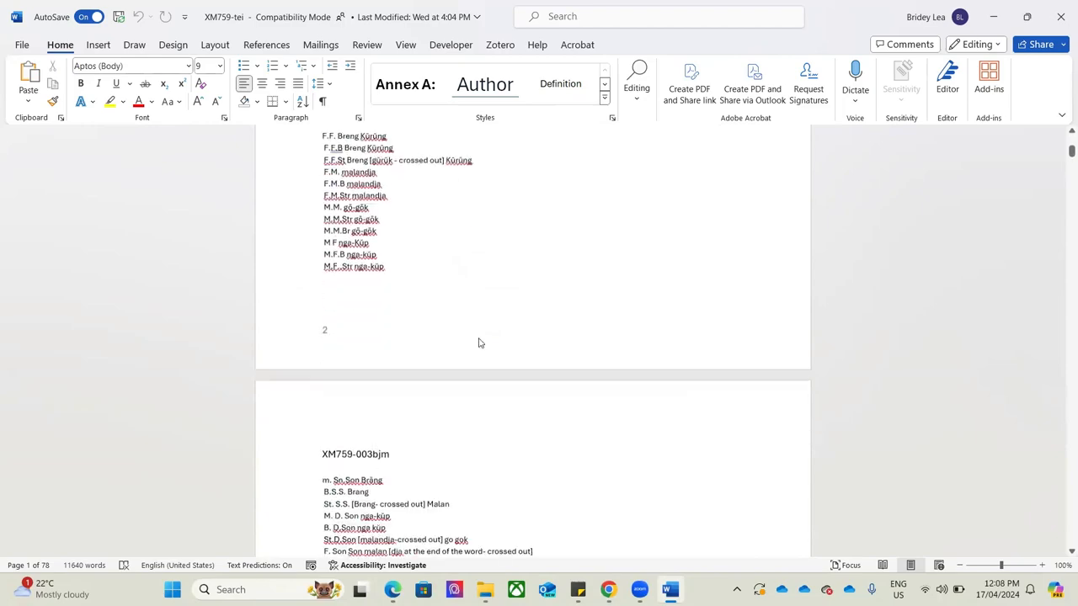
{"action": "scroll", "coordinate": [479, 339], "scroll_direction": "down", "scroll_amount": 10}
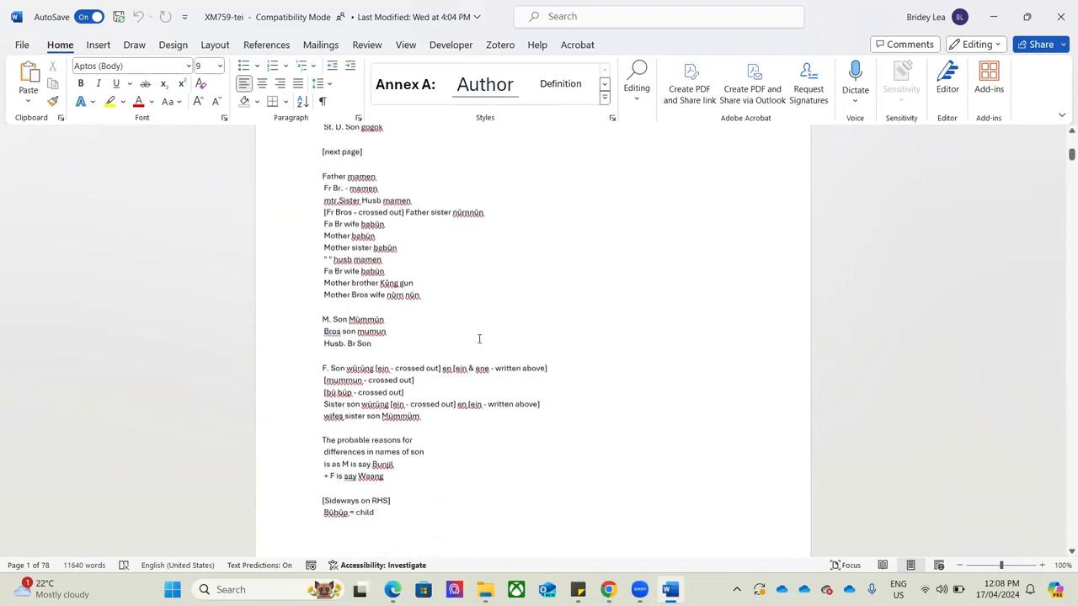
{"action": "scroll", "coordinate": [479, 339], "scroll_direction": "down", "scroll_amount": 10}
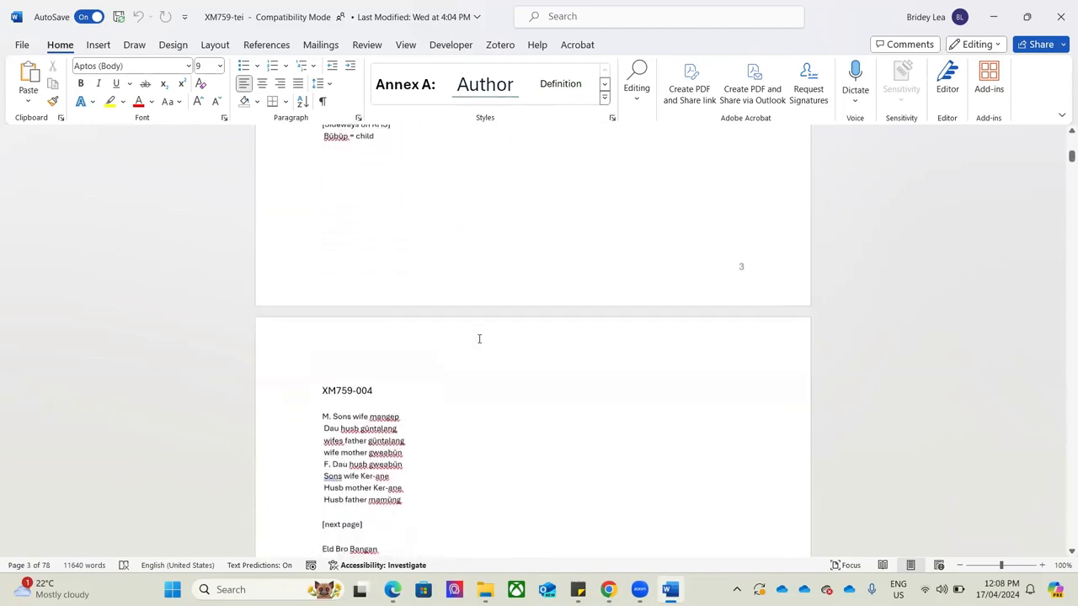
{"action": "scroll", "coordinate": [479, 339], "scroll_direction": "up", "scroll_amount": 3}
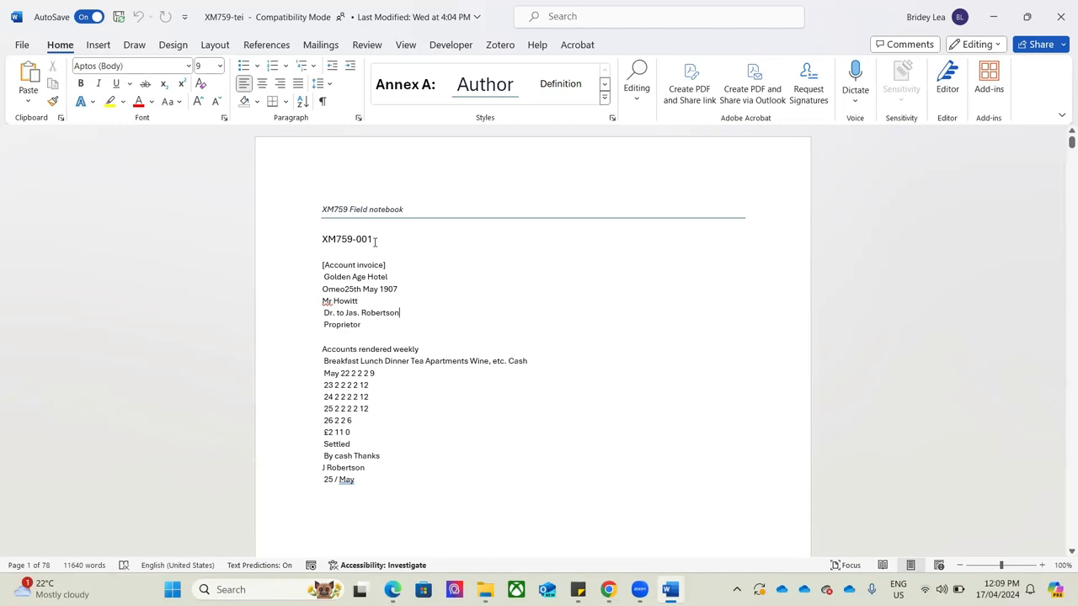
- Create a character style named Page with a dark red font colour
{"action": "left_click", "coordinate": [366, 24]}
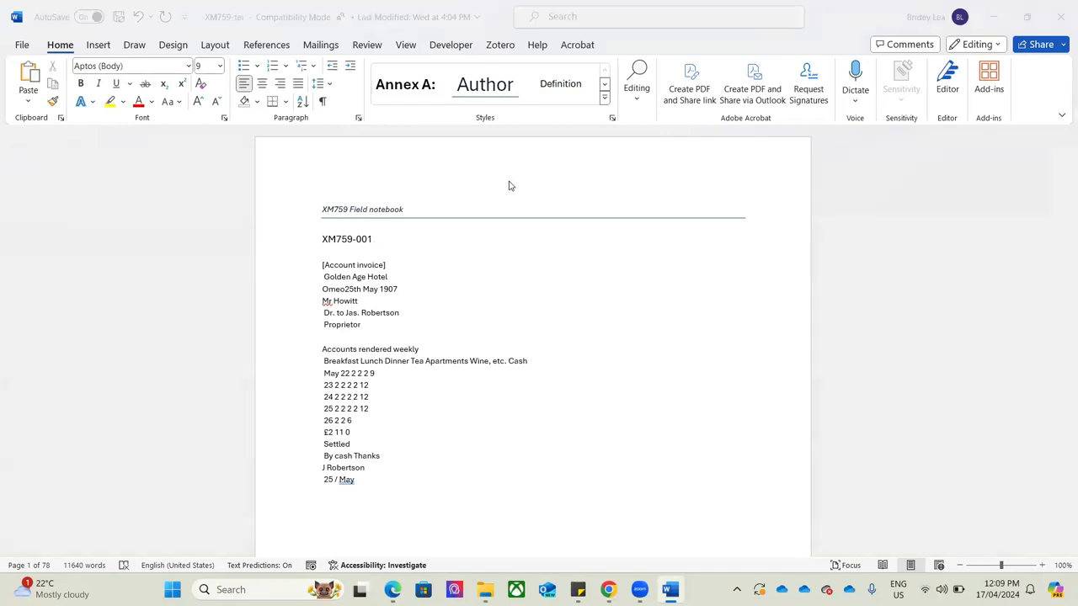
{"action": "left_click", "coordinate": [612, 122]}
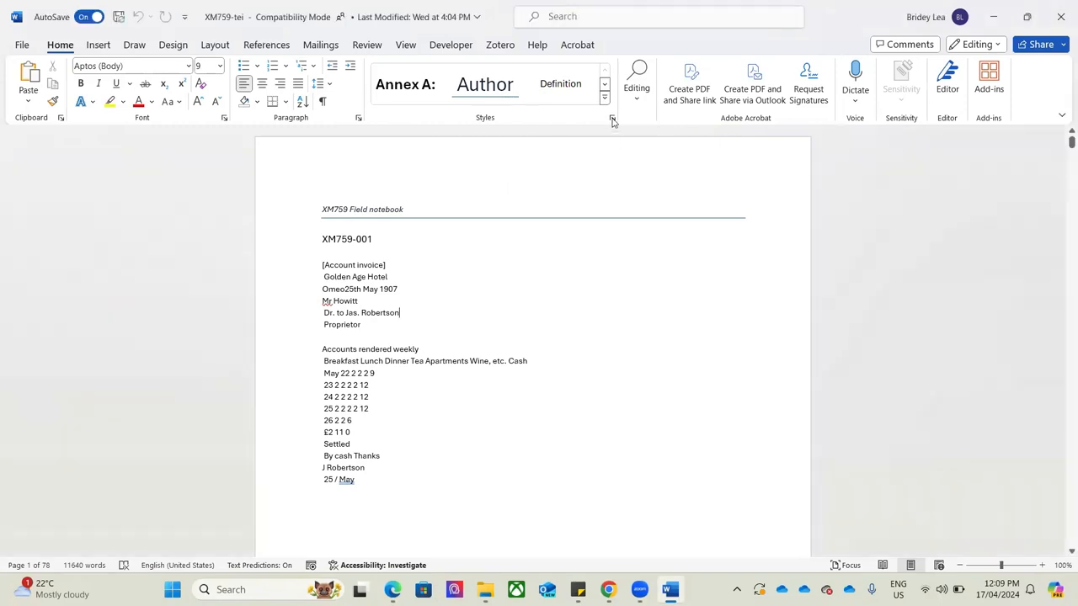
{"action": "left_click", "coordinate": [612, 122]}
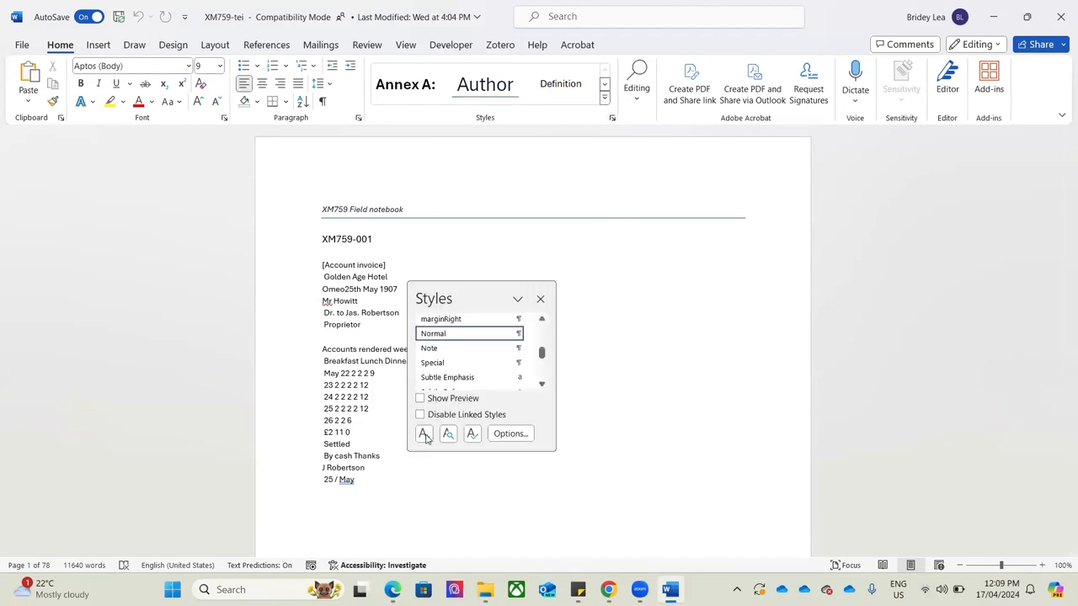
{"action": "left_click", "coordinate": [424, 435]}
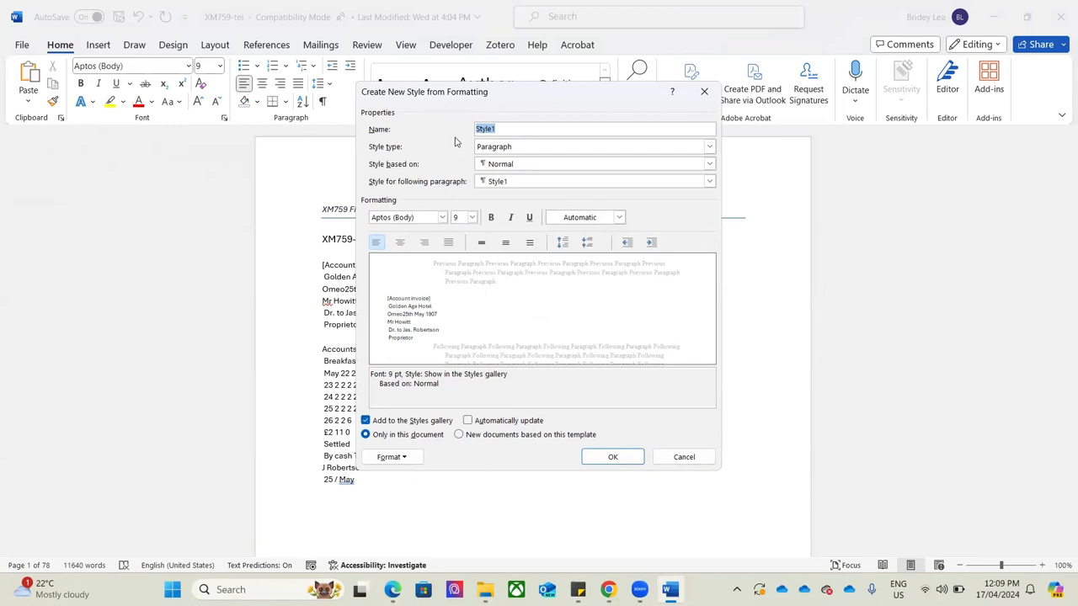
{"action": "type", "text": "Page"}
{"action": "left_click", "coordinate": [549, 150]}
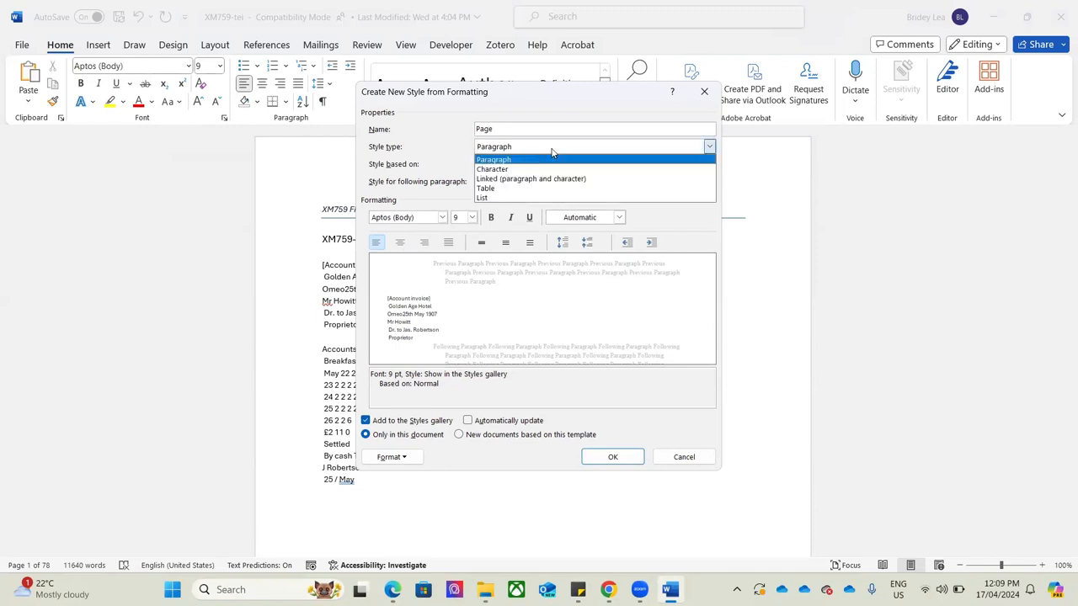
{"action": "left_click", "coordinate": [526, 169]}
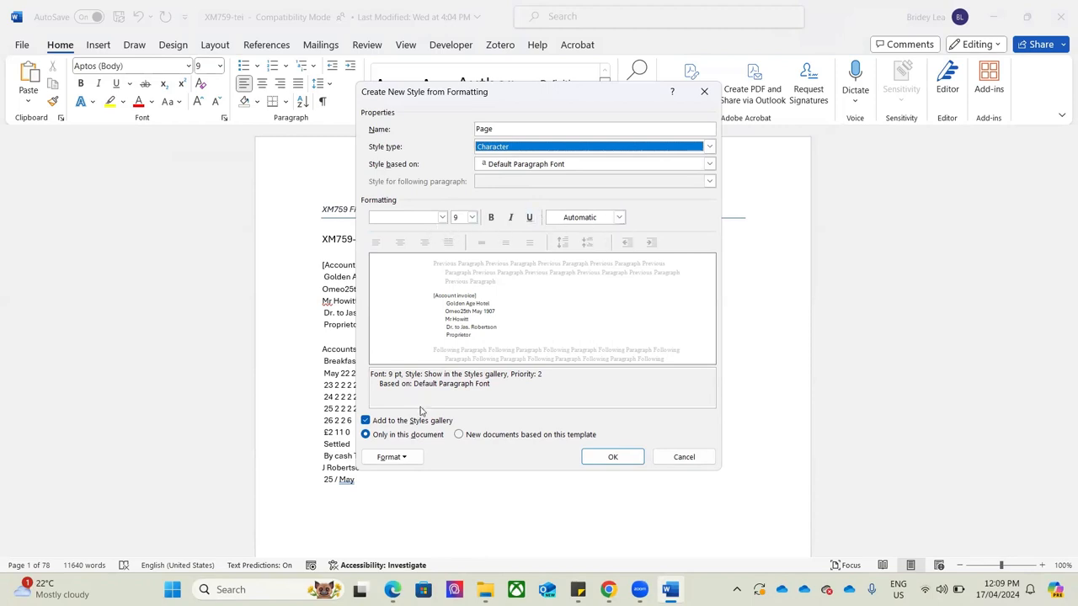
{"action": "left_click", "coordinate": [619, 217]}
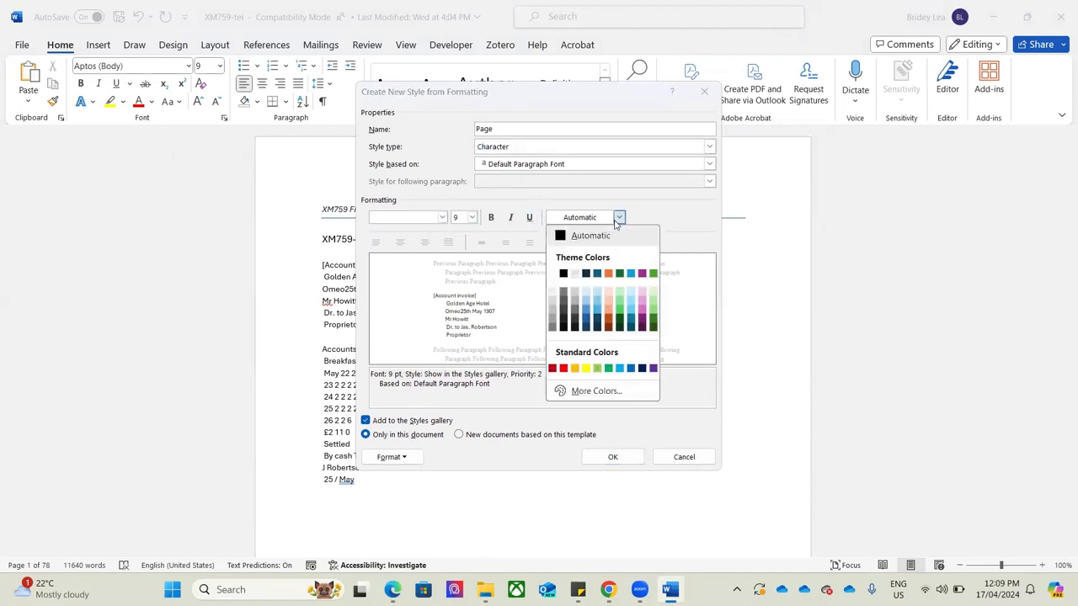
{"action": "left_click", "coordinate": [552, 368]}
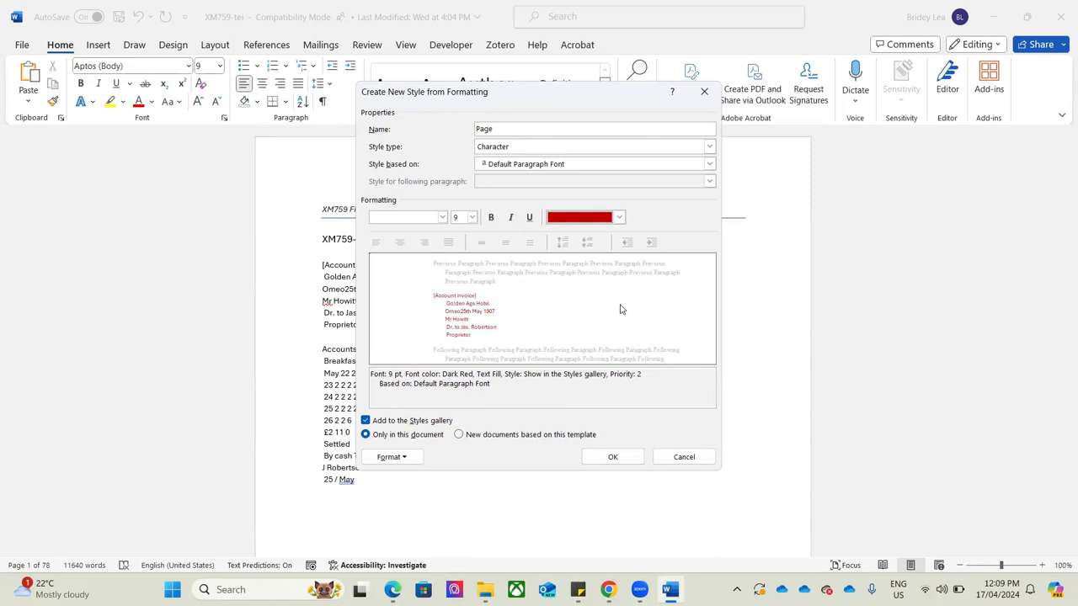
{"action": "left_click", "coordinate": [612, 457]}
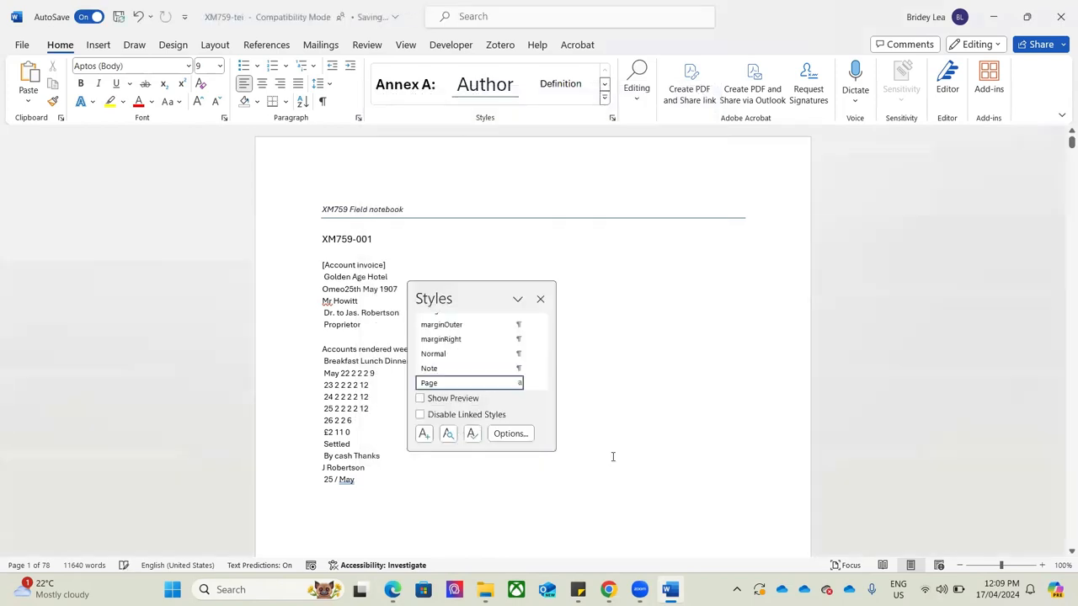
{"action": "left_click", "coordinate": [540, 300]}
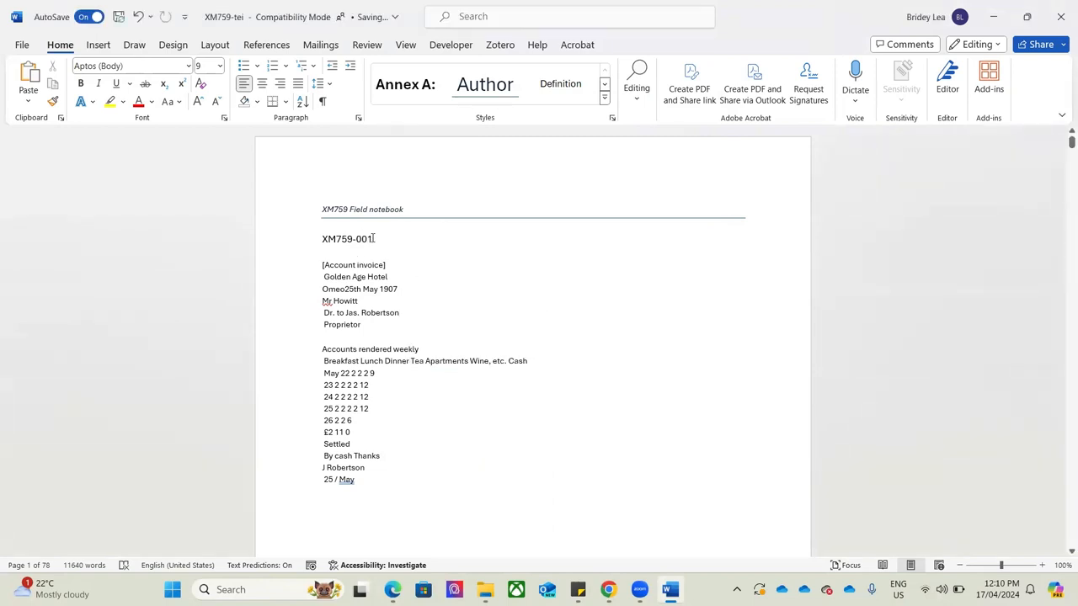
- Set up a find and replace that searches for XM759-??? with wildcards enabled
{"action": "left_click_drag", "start_coordinate": [374, 239], "coordinate": [305, 245]}
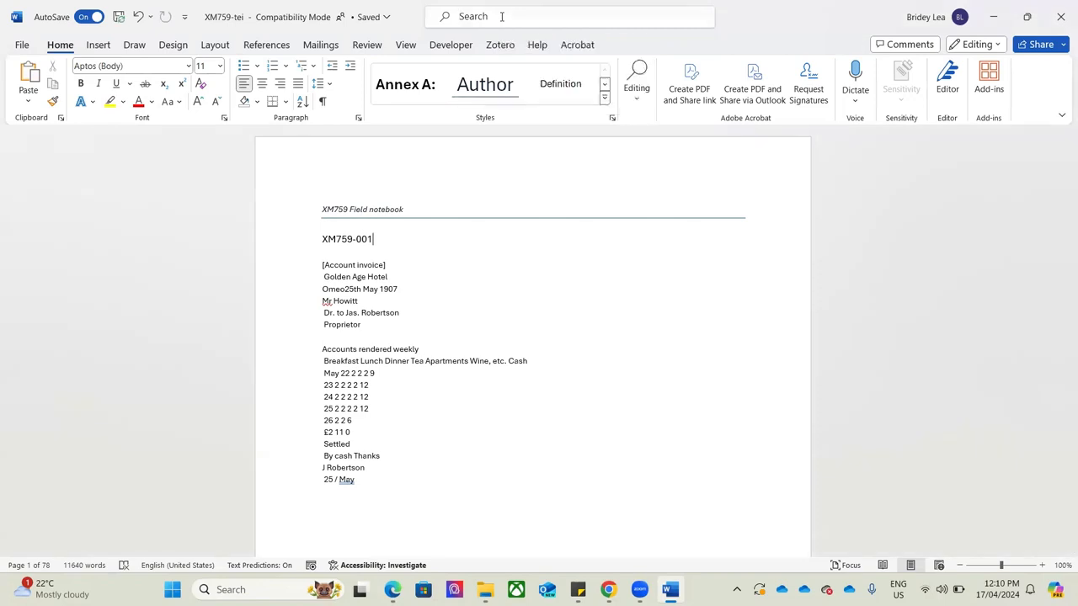
{"action": "left_click", "coordinate": [501, 17]}
{"action": "type", "text": "find and"}
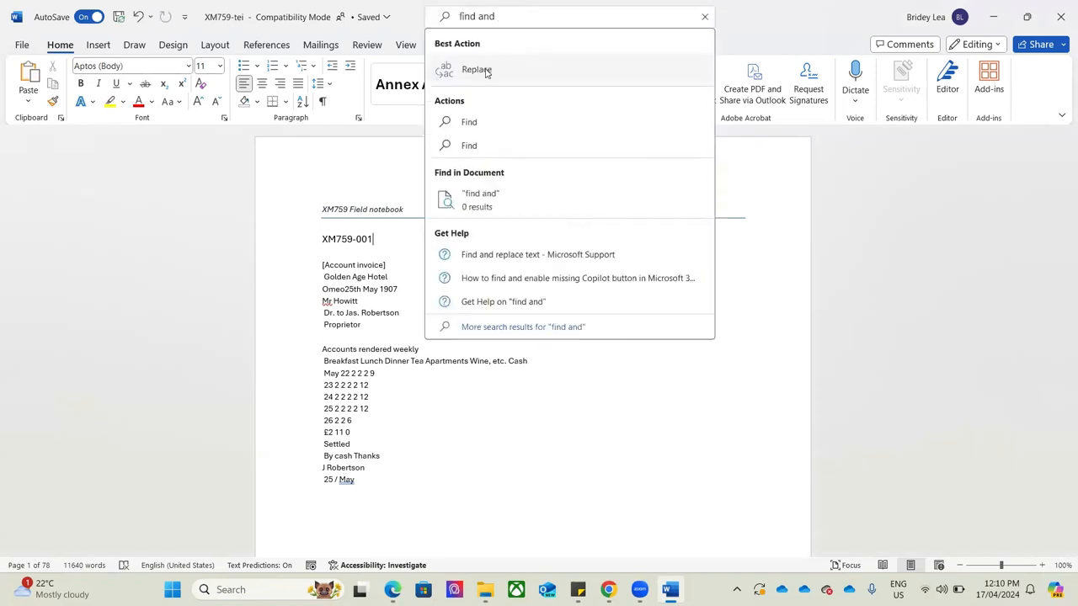
{"action": "left_click", "coordinate": [480, 71]}
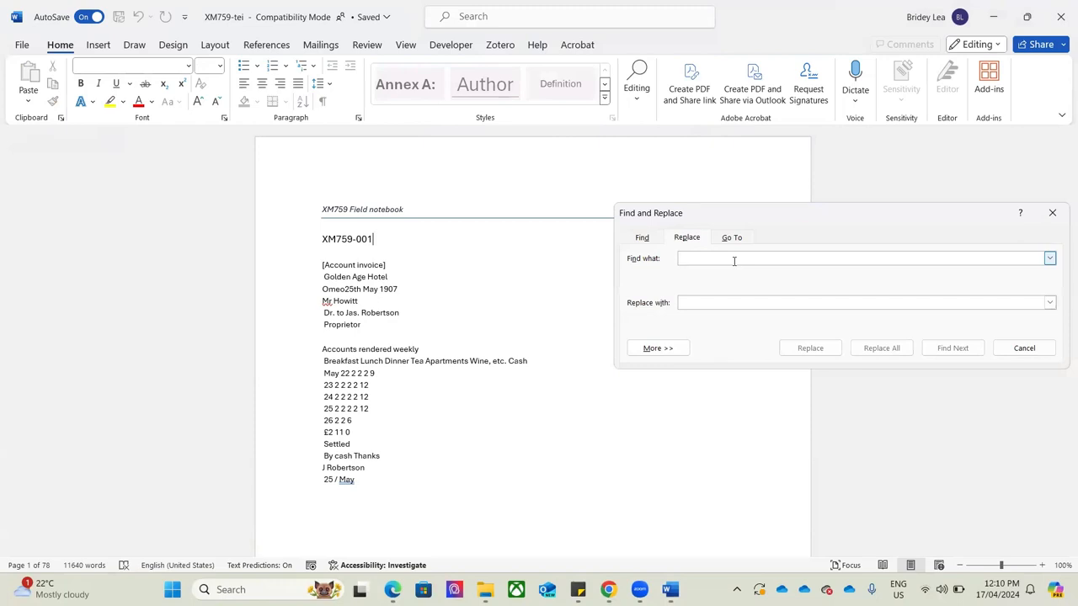
{"action": "type", "text": "X"}
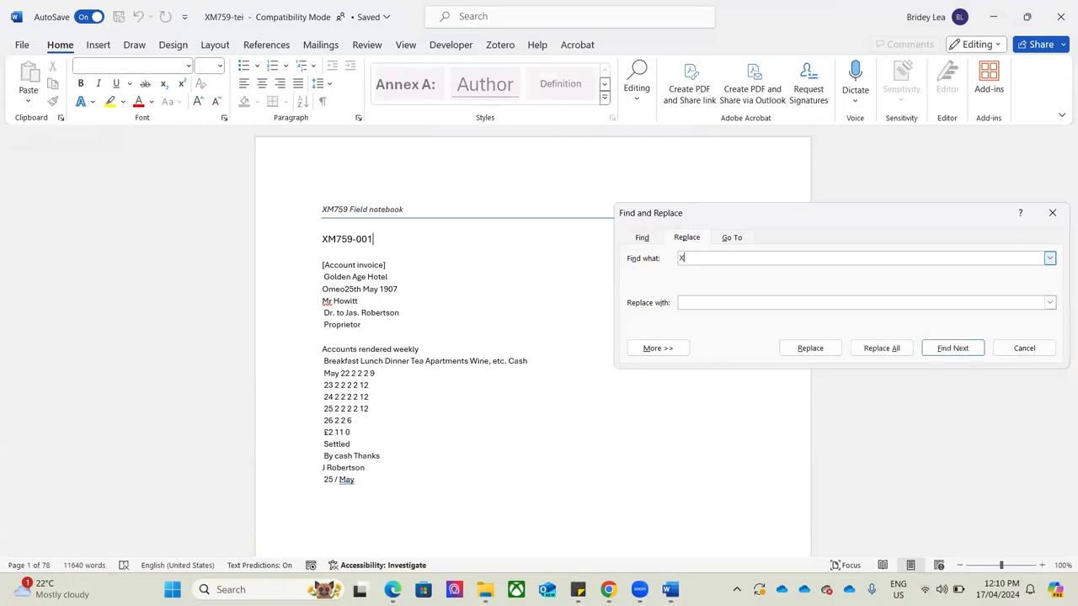
{"action": "type", "text": "M75"}
{"action": "left_click", "coordinate": [675, 350]}
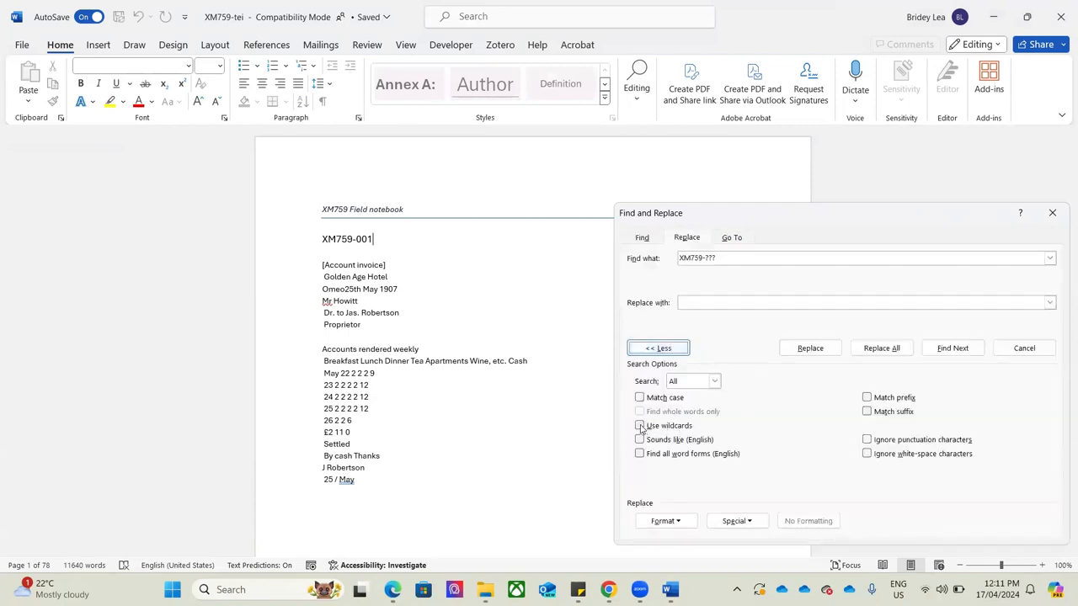
{"action": "left_click", "coordinate": [643, 427]}
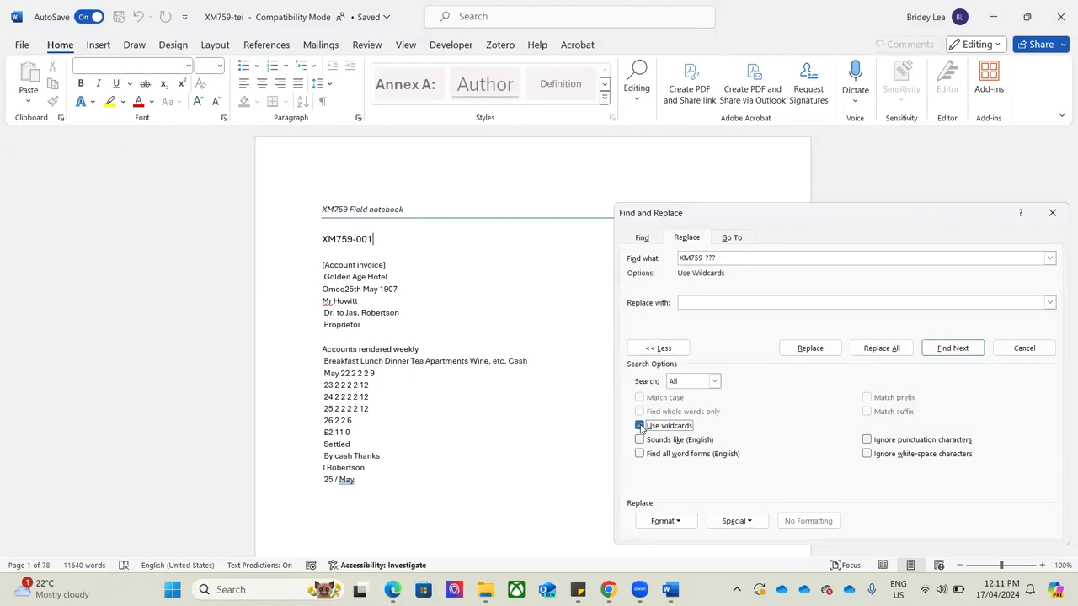
- Set the replacement format to the Page style, leaving the replacement text empty
{"action": "left_click", "coordinate": [795, 300]}
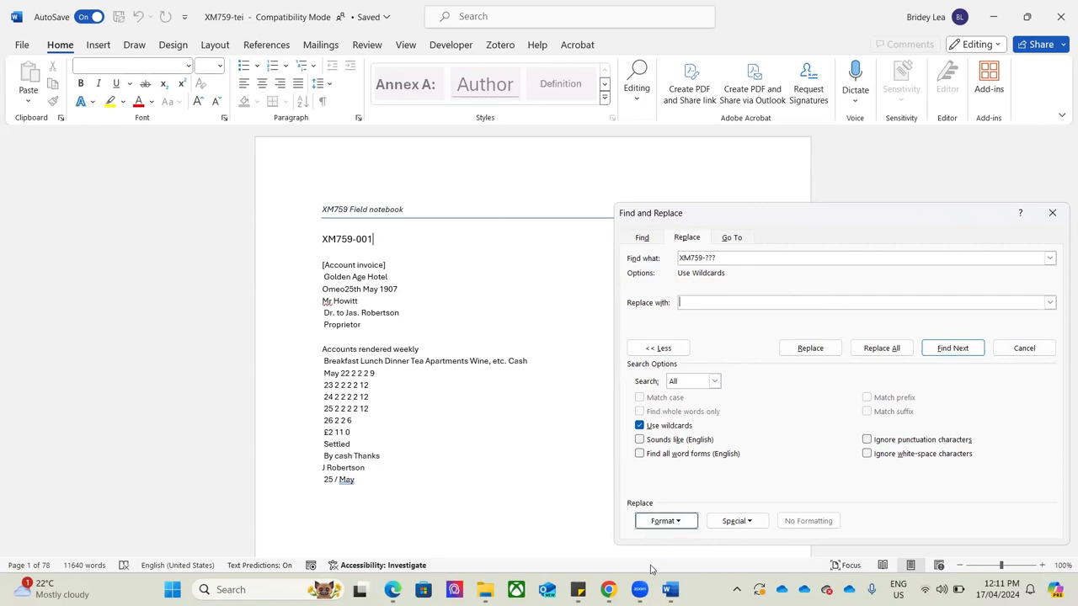
{"action": "left_click", "coordinate": [688, 522]}
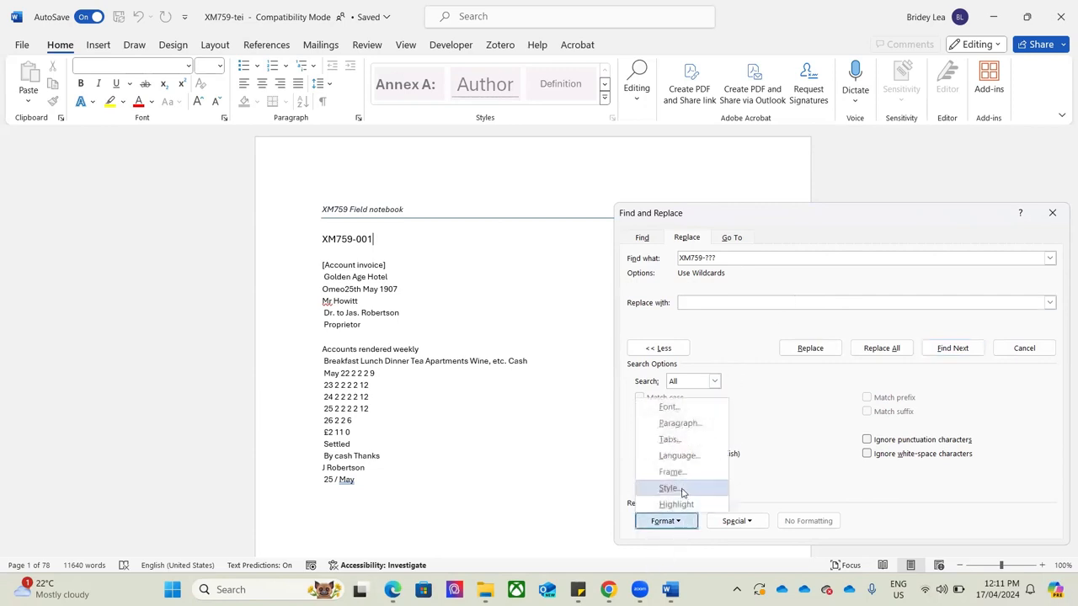
{"action": "left_click", "coordinate": [683, 490]}
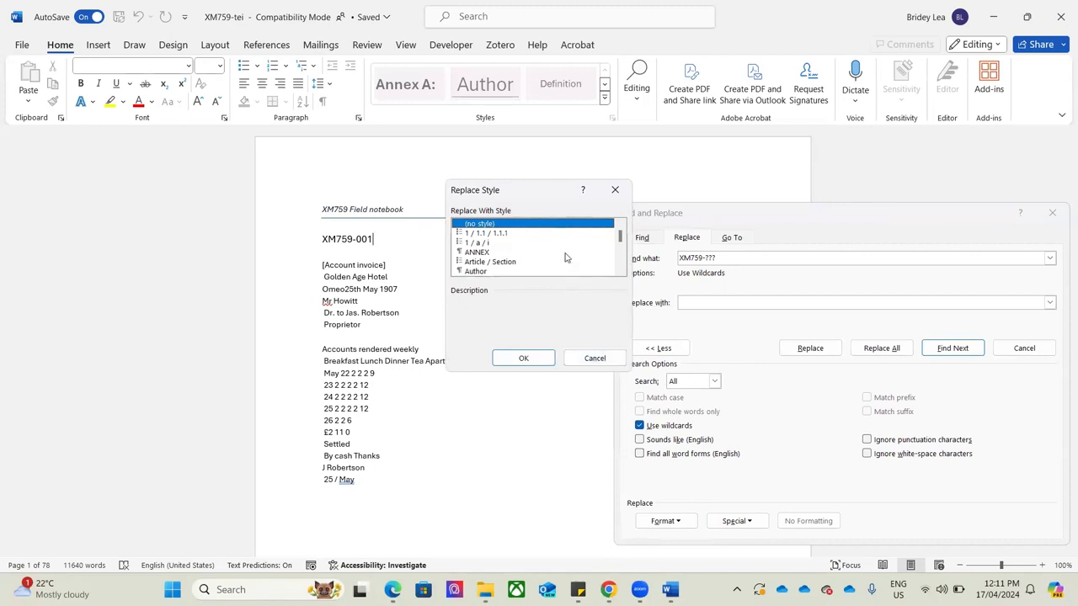
{"action": "left_click_drag", "start_coordinate": [621, 238], "coordinate": [620, 252]}
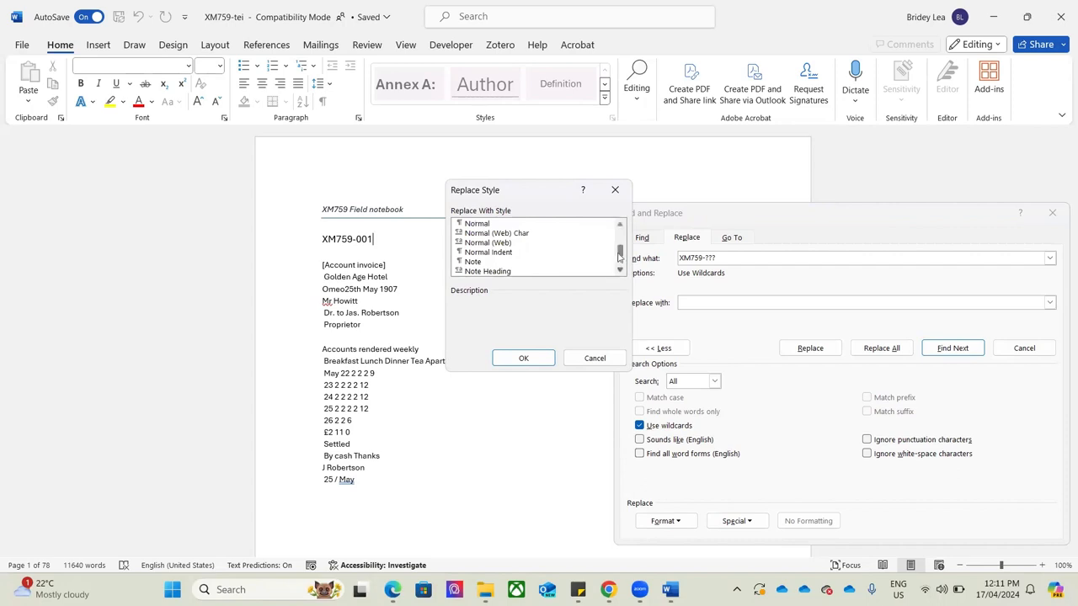
{"action": "left_click", "coordinate": [620, 269]}
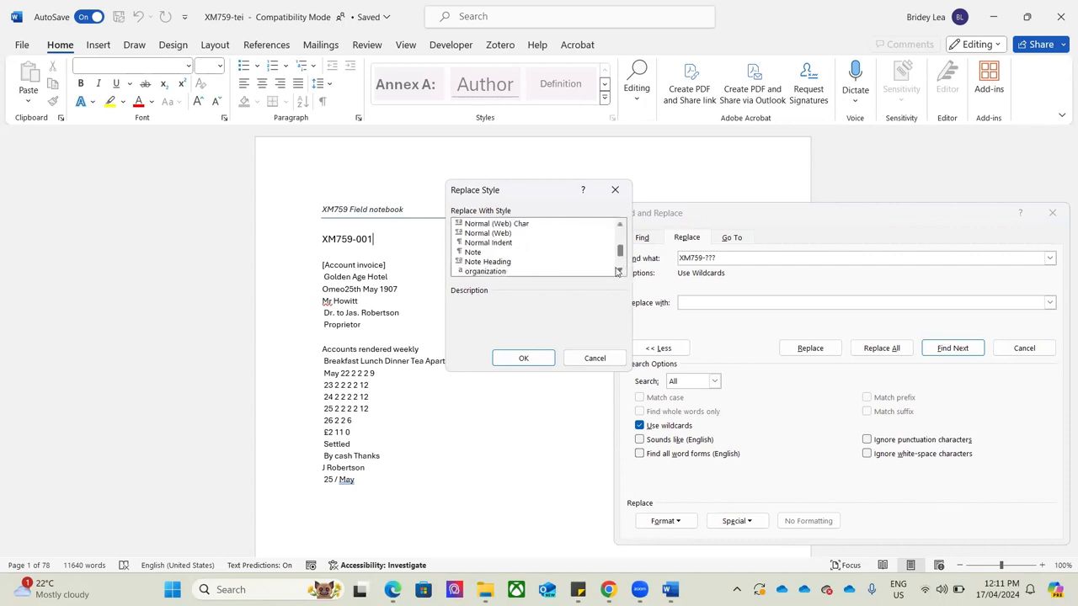
{"action": "left_click", "coordinate": [619, 269]}
{"action": "left_click", "coordinate": [620, 269]}
{"action": "left_click", "coordinate": [490, 252]}
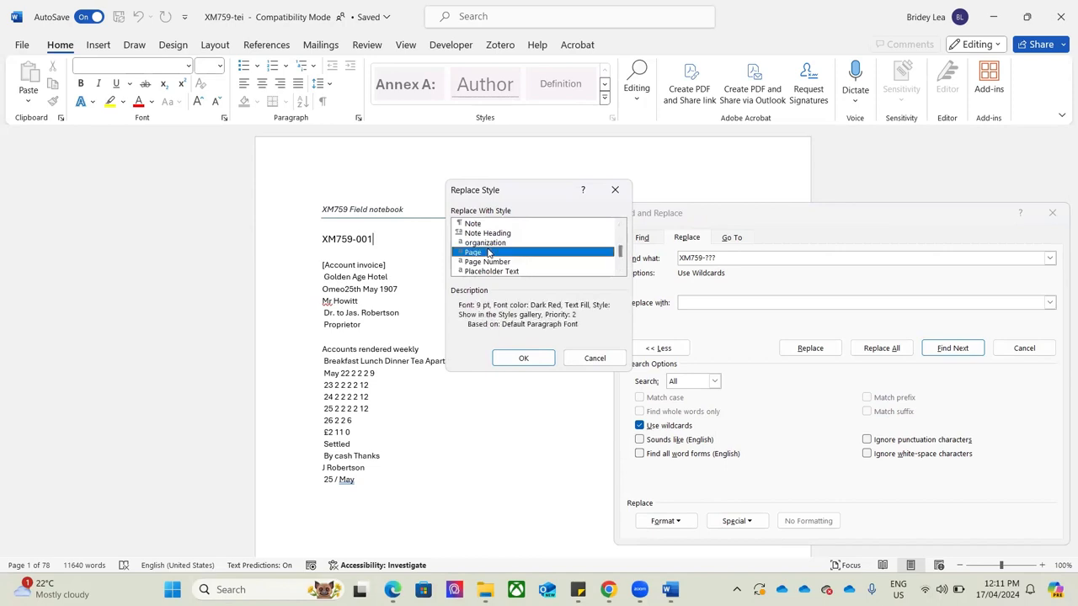
{"action": "left_click", "coordinate": [531, 358]}
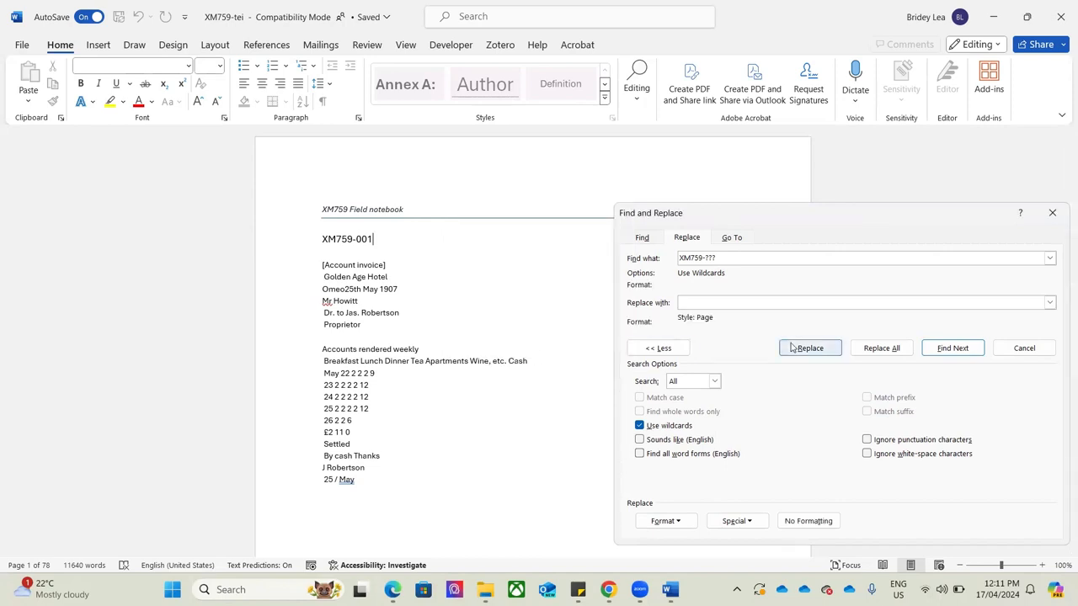
- Apply the Page style to every match of XM759-??? in the document and check the restyled page identifiers
{"action": "left_click", "coordinate": [882, 348]}
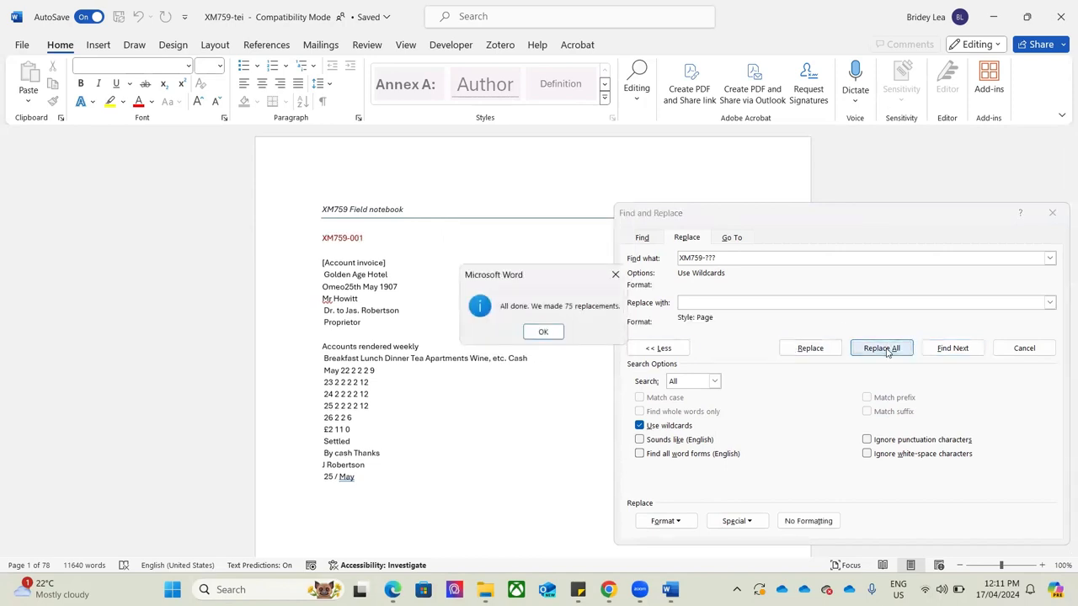
{"action": "left_click", "coordinate": [544, 332]}
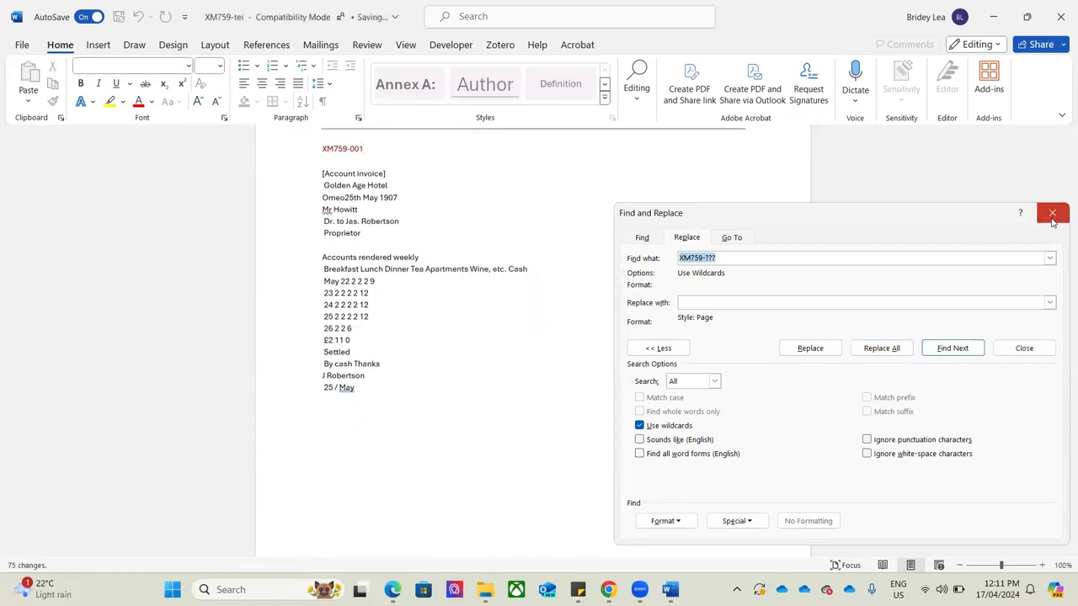
{"action": "left_click", "coordinate": [1051, 213]}
{"action": "scroll", "coordinate": [618, 303], "scroll_direction": "up", "scroll_amount": 2}
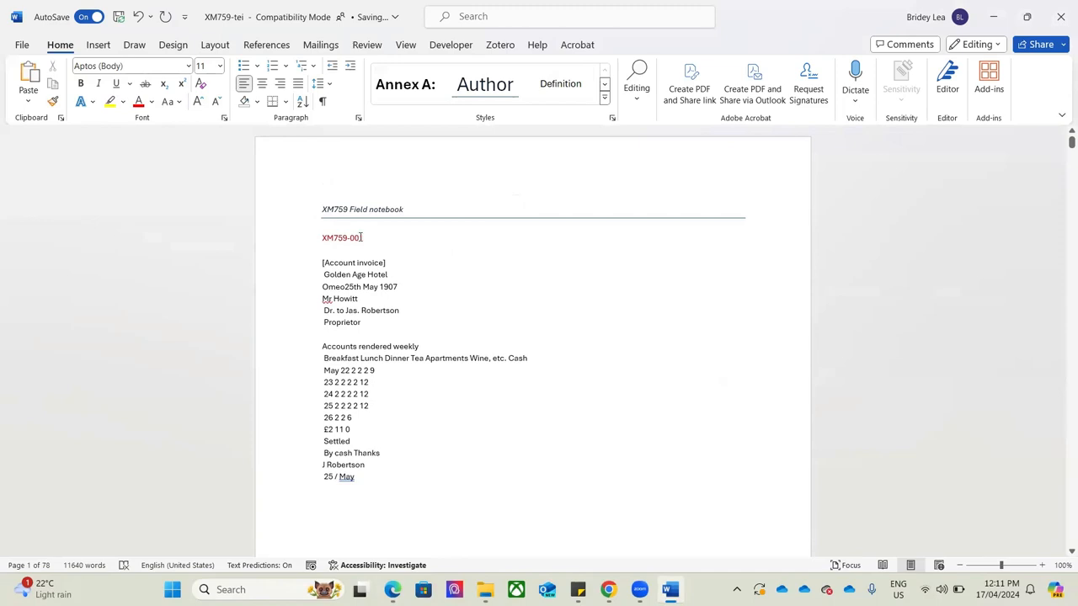
{"action": "left_click_drag", "start_coordinate": [366, 239], "coordinate": [364, 238]}
{"action": "scroll", "coordinate": [429, 265], "scroll_direction": "down", "scroll_amount": 15}
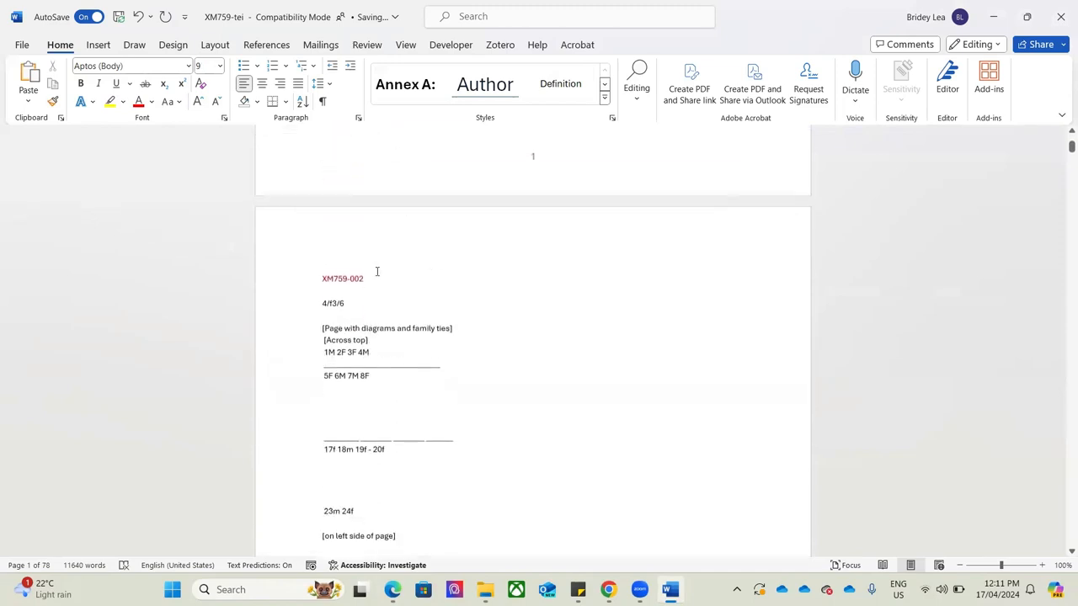
{"action": "scroll", "coordinate": [378, 286], "scroll_direction": "down", "scroll_amount": 10}
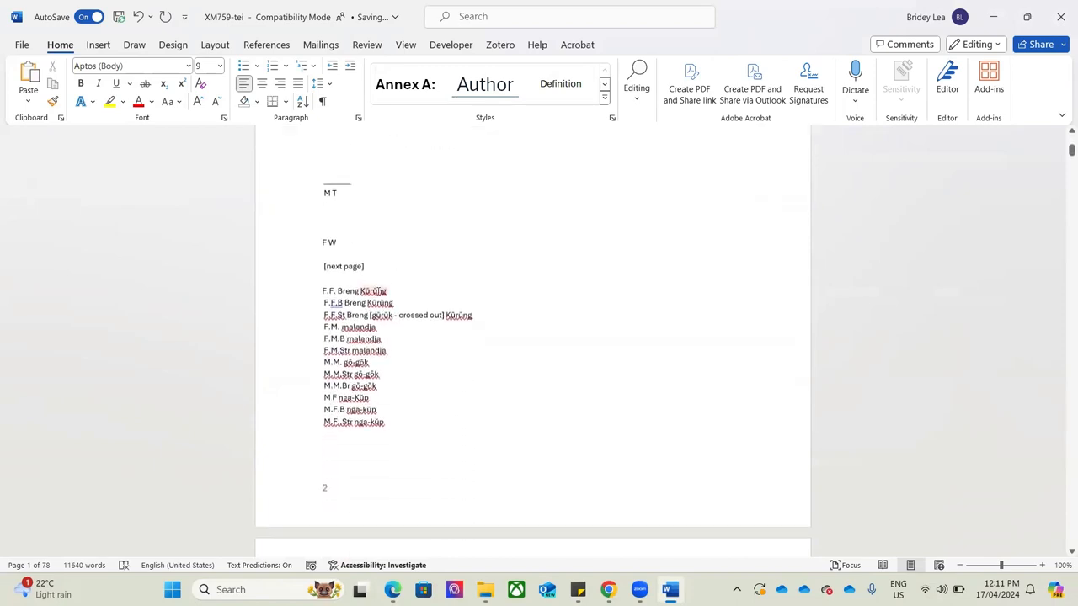
{"action": "scroll", "coordinate": [378, 291], "scroll_direction": "up", "scroll_amount": 20}
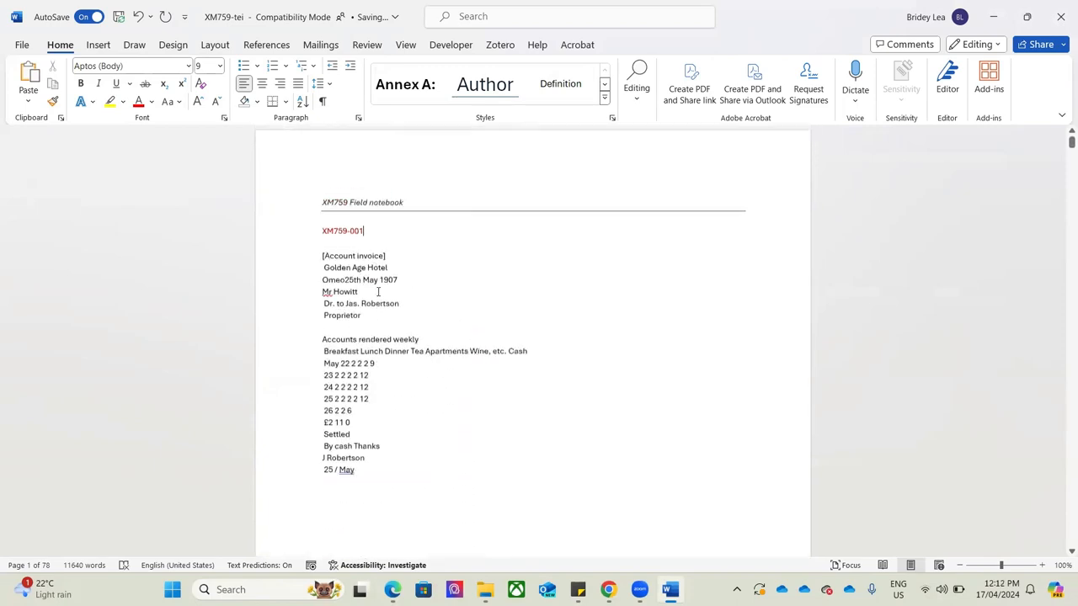
{"action": "scroll", "coordinate": [378, 291], "scroll_direction": "up", "scroll_amount": 1}
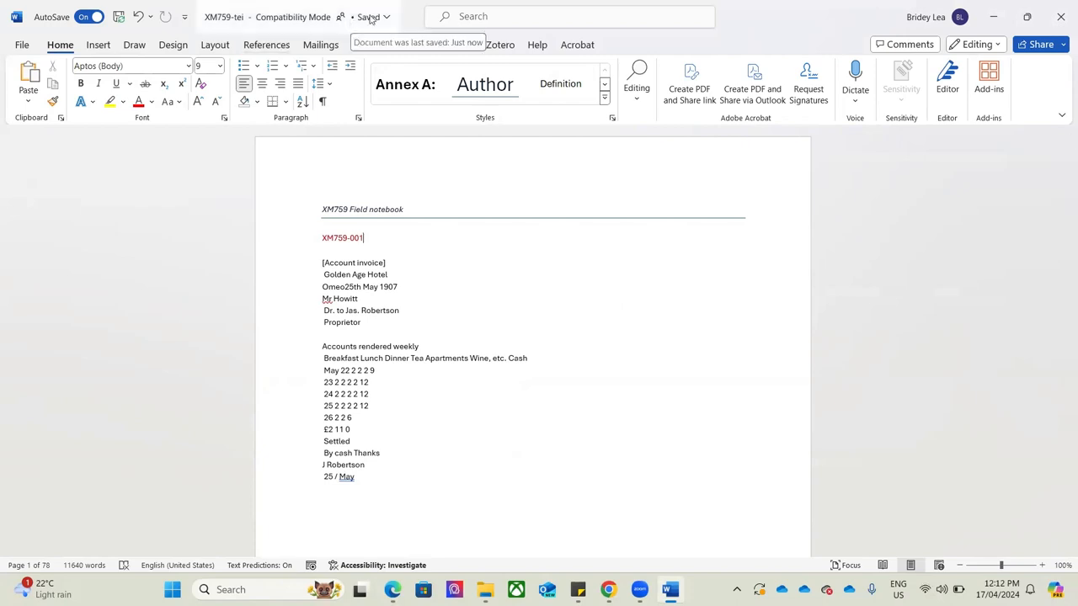
- Reopen find and replace and set the search term to the special Page / Section Break code ^m
{"action": "type", "text": "replace"}
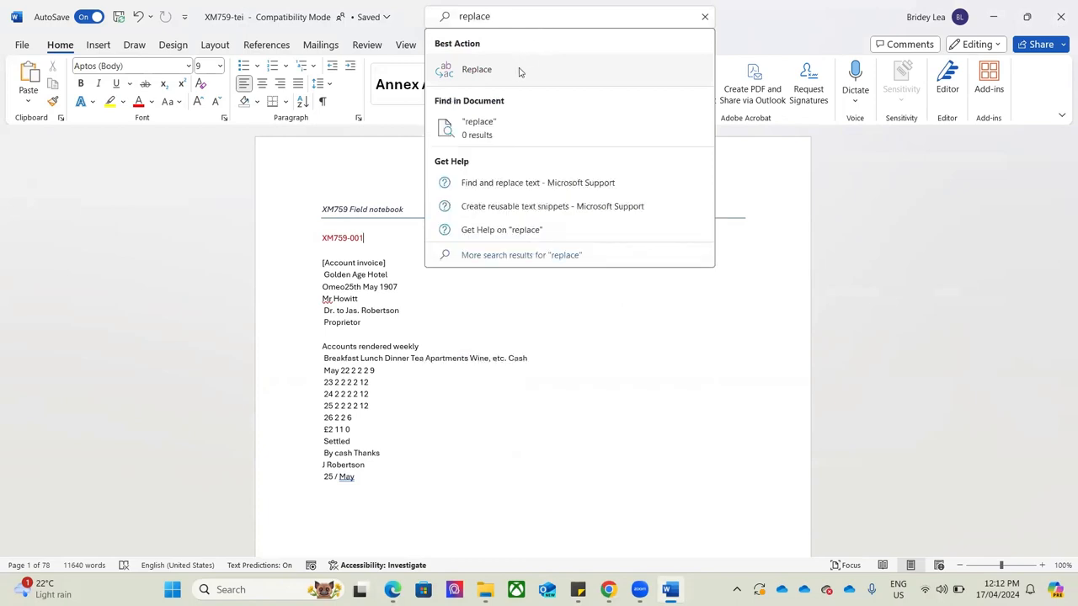
{"action": "key", "text": "Return"}
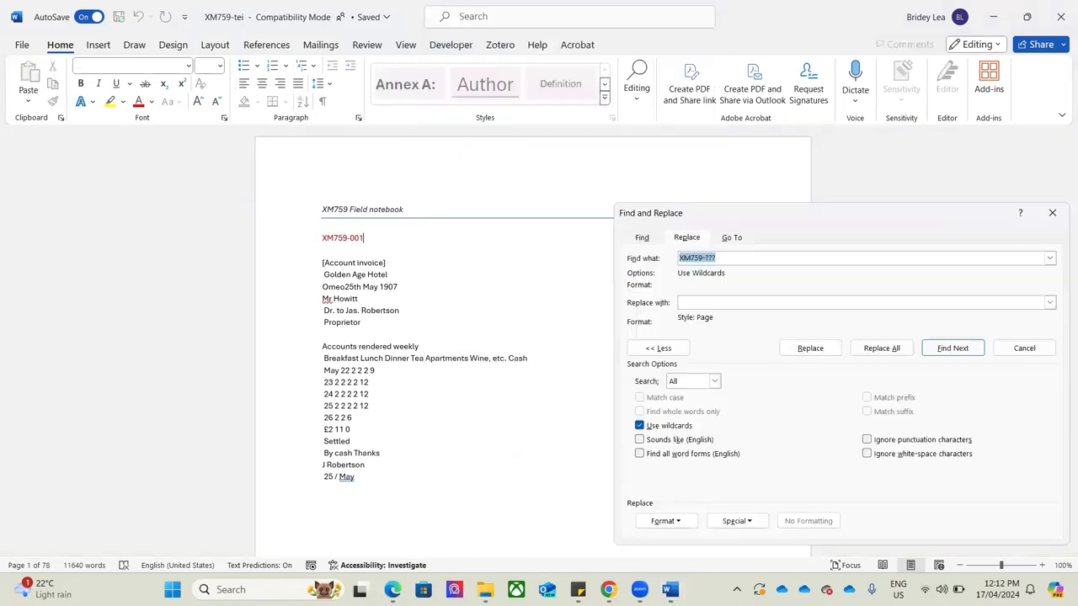
{"action": "key", "text": "BackSpace"}
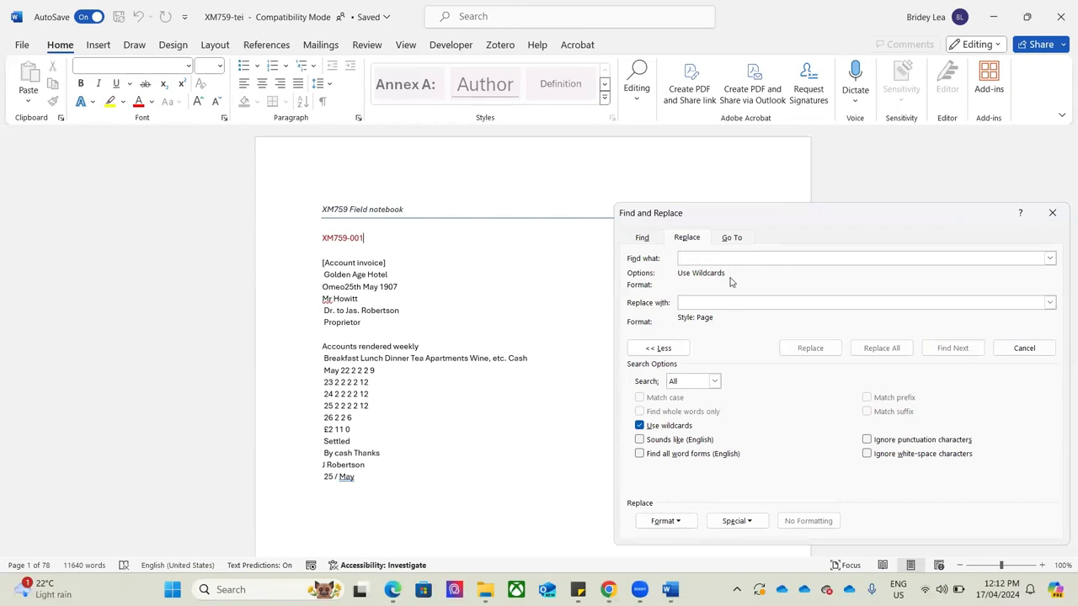
{"action": "left_click", "coordinate": [749, 520]}
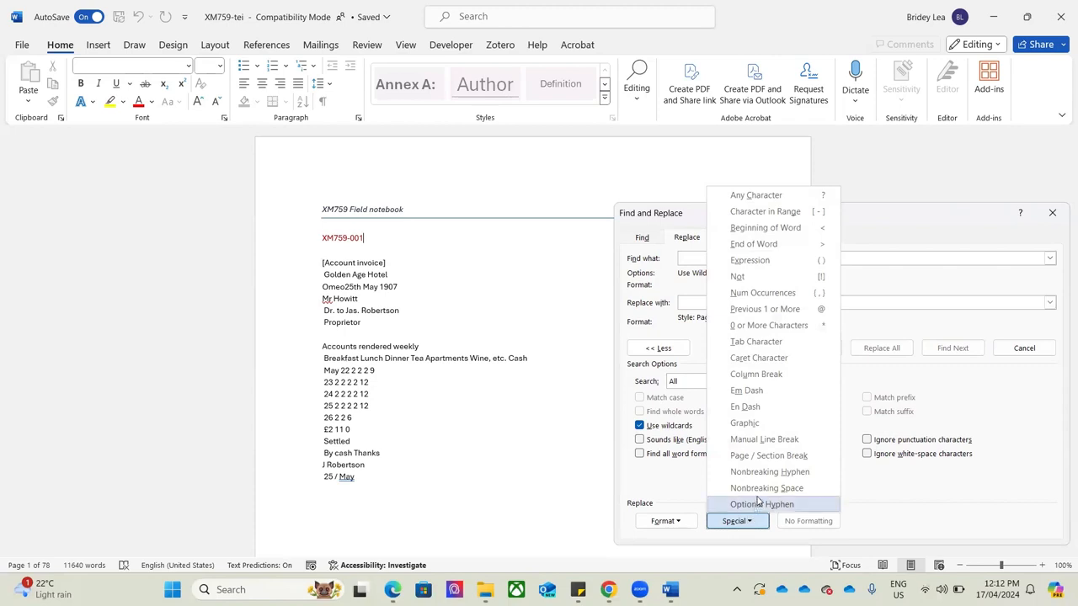
{"action": "left_click", "coordinate": [808, 458]}
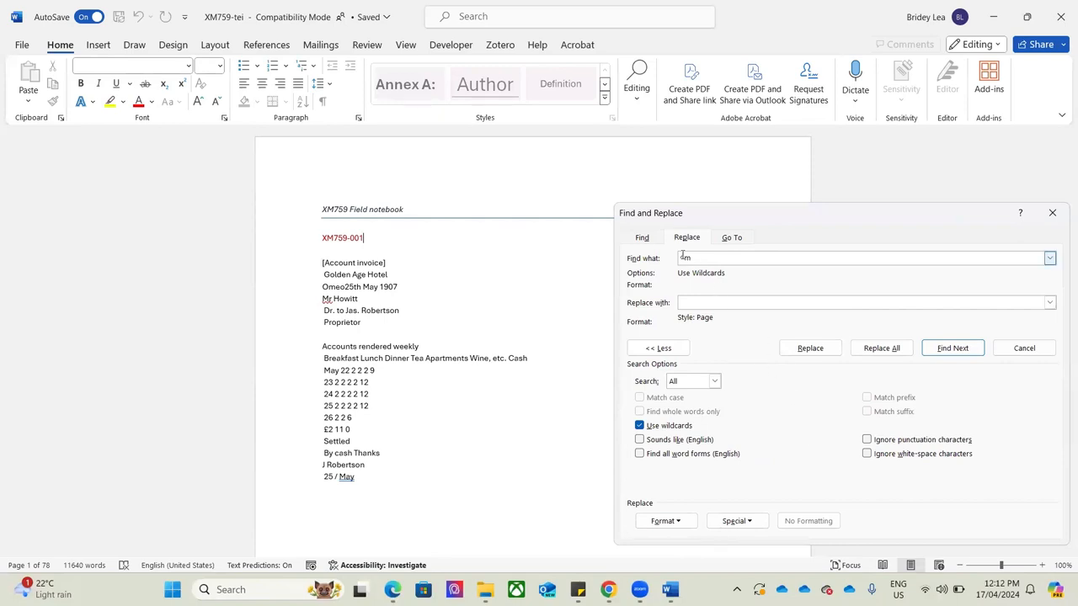
- Remove the Page style from the replacement format by choosing (no style), keeping the replacement text empty
{"action": "left_click", "coordinate": [708, 302]}
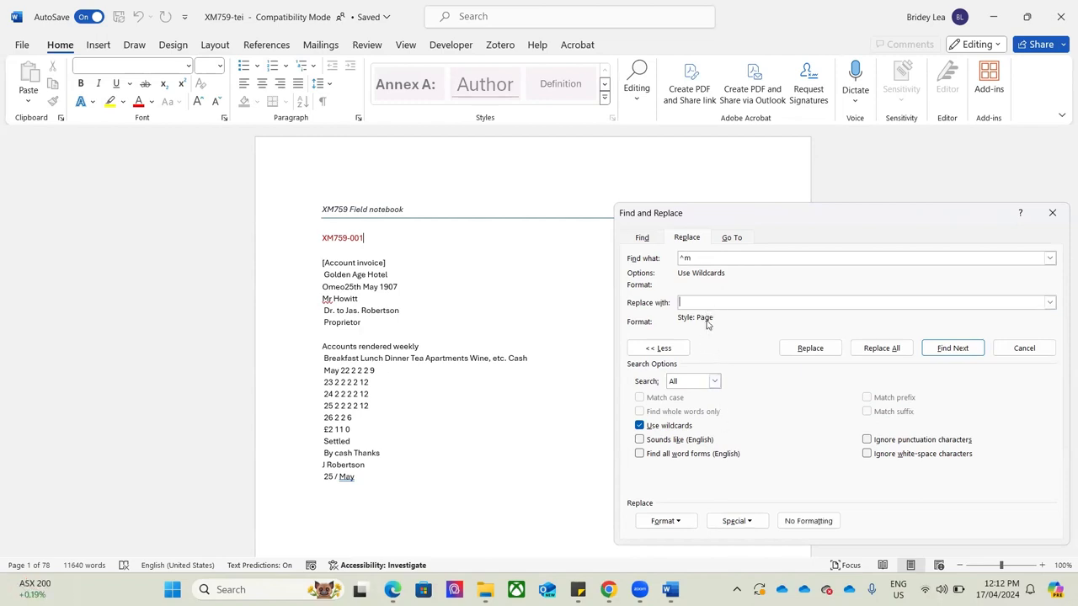
{"action": "left_click", "coordinate": [1050, 307]}
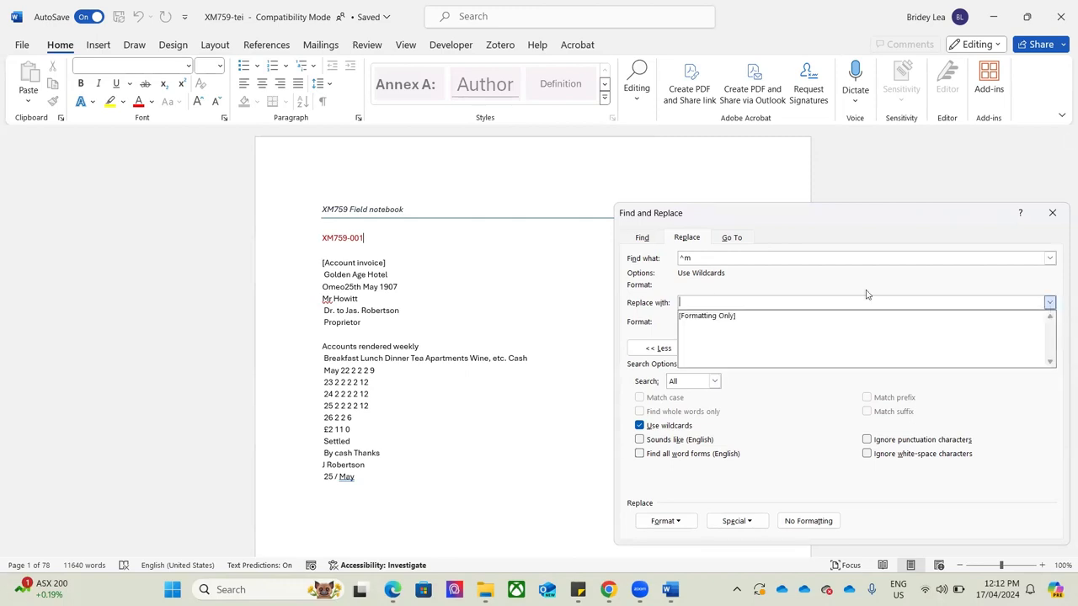
{"action": "left_click", "coordinate": [691, 301]}
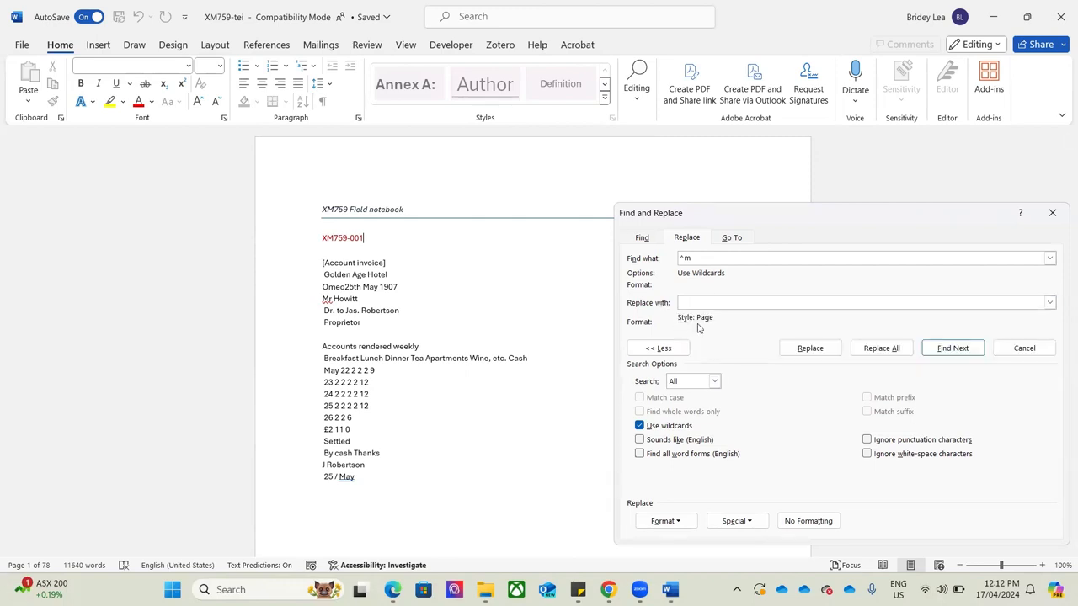
{"action": "left_click", "coordinate": [679, 520]}
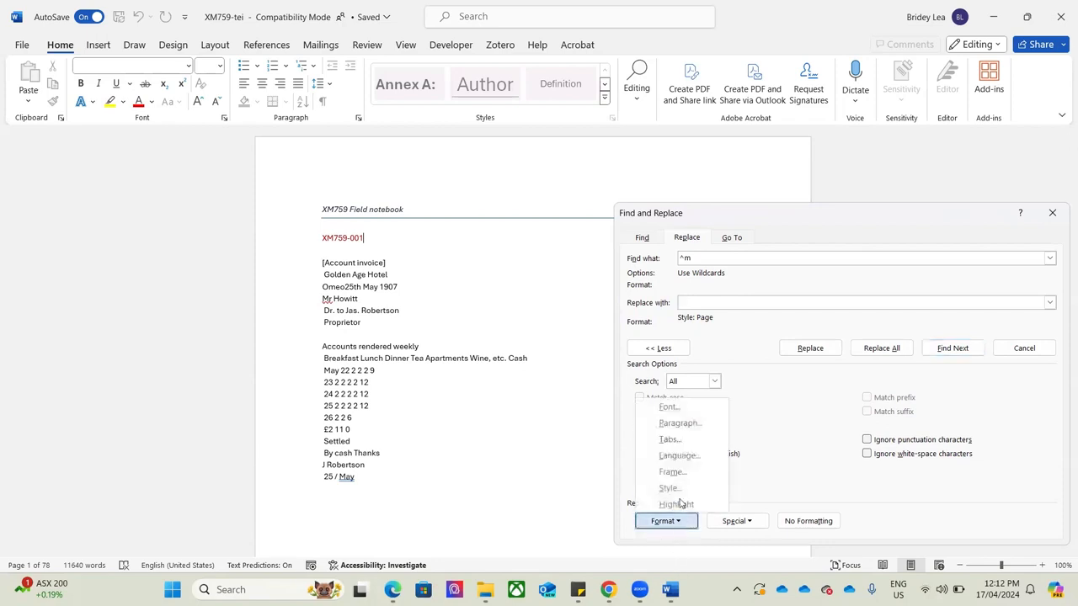
{"action": "left_click", "coordinate": [669, 487]}
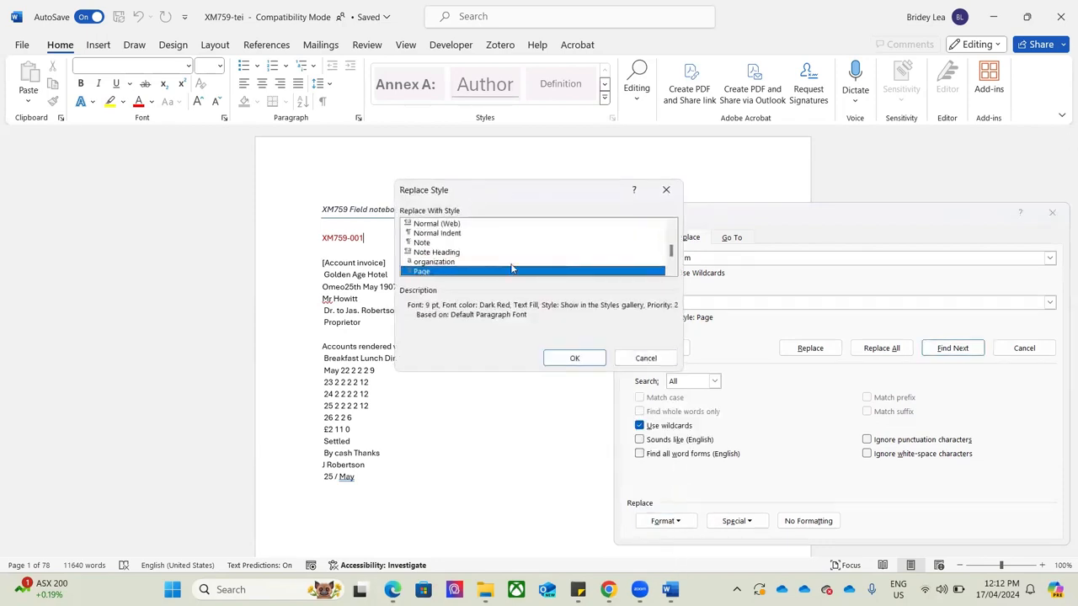
{"action": "left_click_drag", "start_coordinate": [672, 249], "coordinate": [673, 223]}
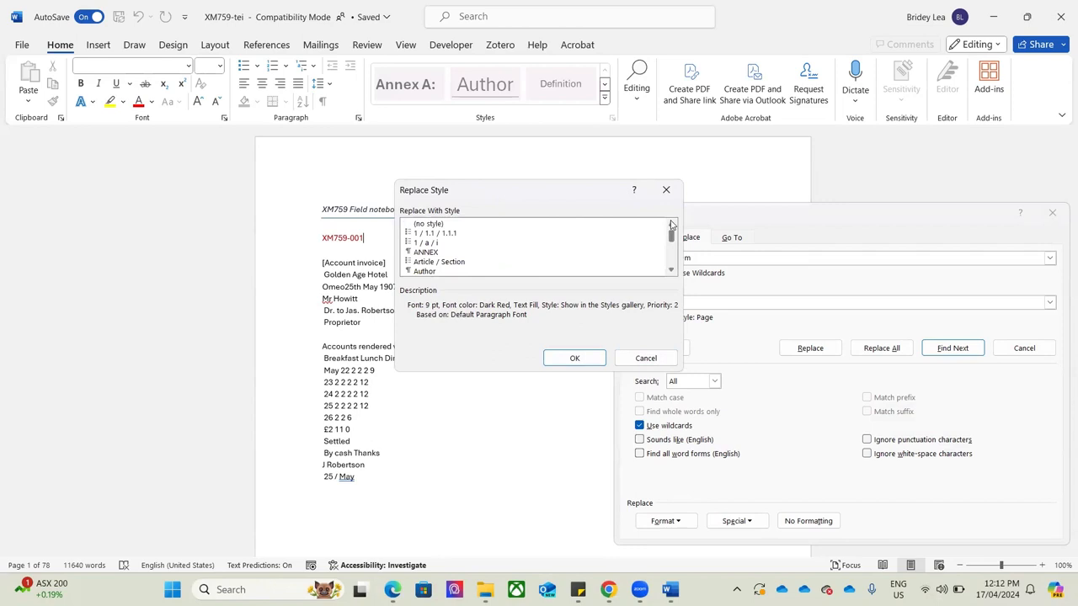
{"action": "left_click", "coordinate": [539, 224]}
{"action": "left_click", "coordinate": [575, 358]}
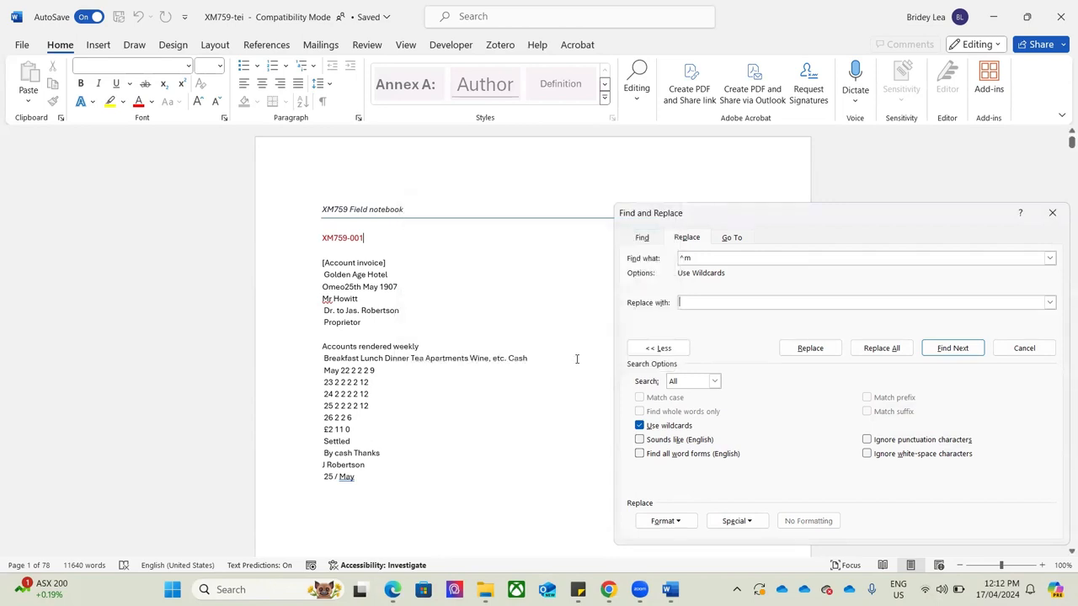
- Remove all page and section breaks from the document by replacing every match with nothing, and close find and replace
{"action": "left_click", "coordinate": [887, 352]}
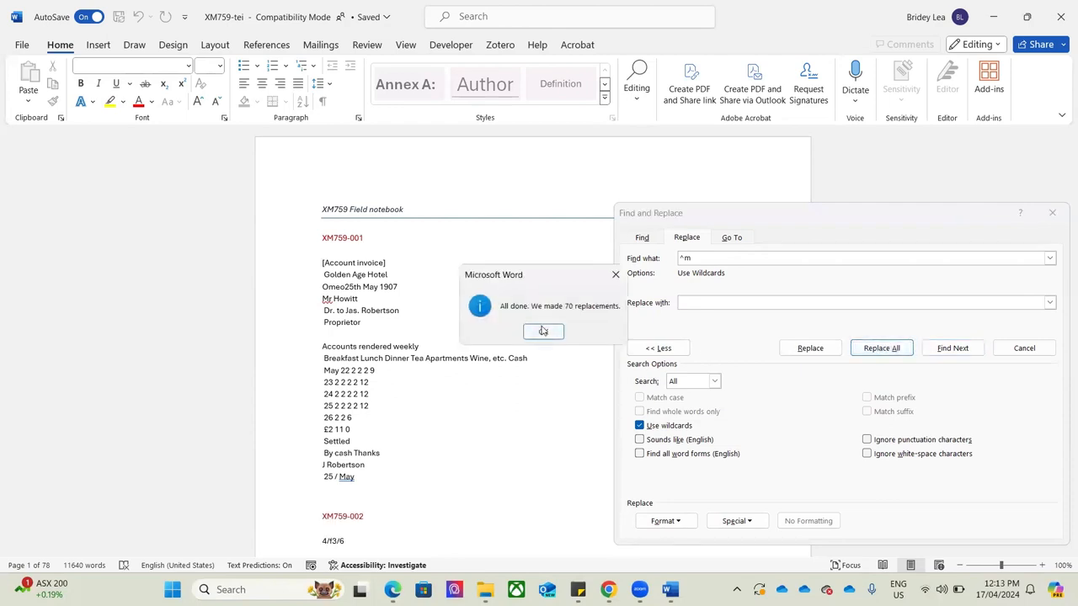
{"action": "left_click", "coordinate": [543, 332]}
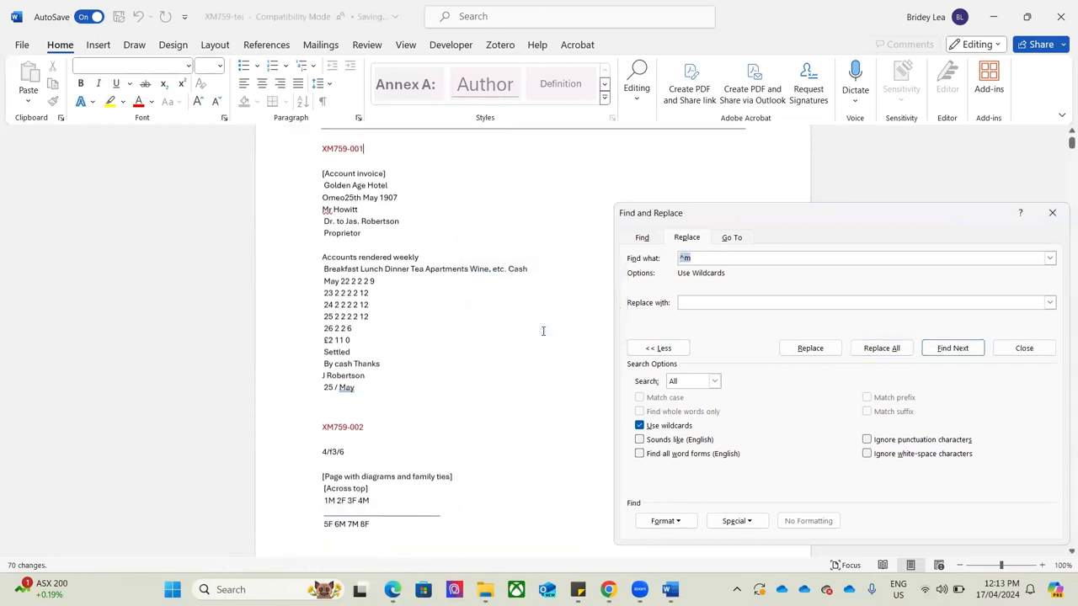
{"action": "left_click", "coordinate": [1051, 212]}
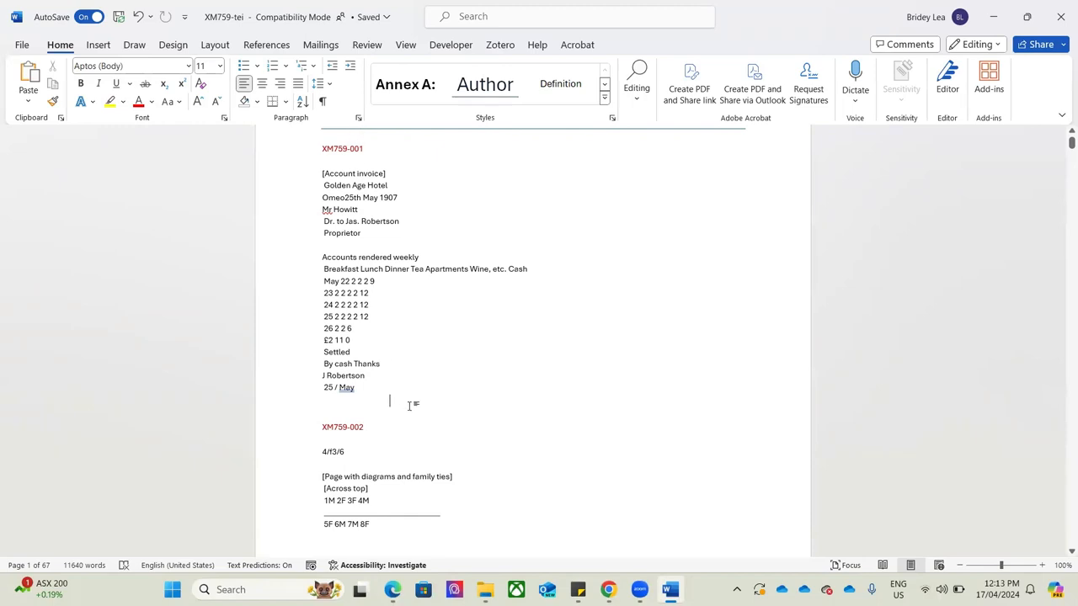
- Review the XM759-tei document's opening pages to check the styled page identifiers and text flow without page breaks
{"action": "scroll", "coordinate": [409, 405], "scroll_direction": "down", "scroll_amount": 2}
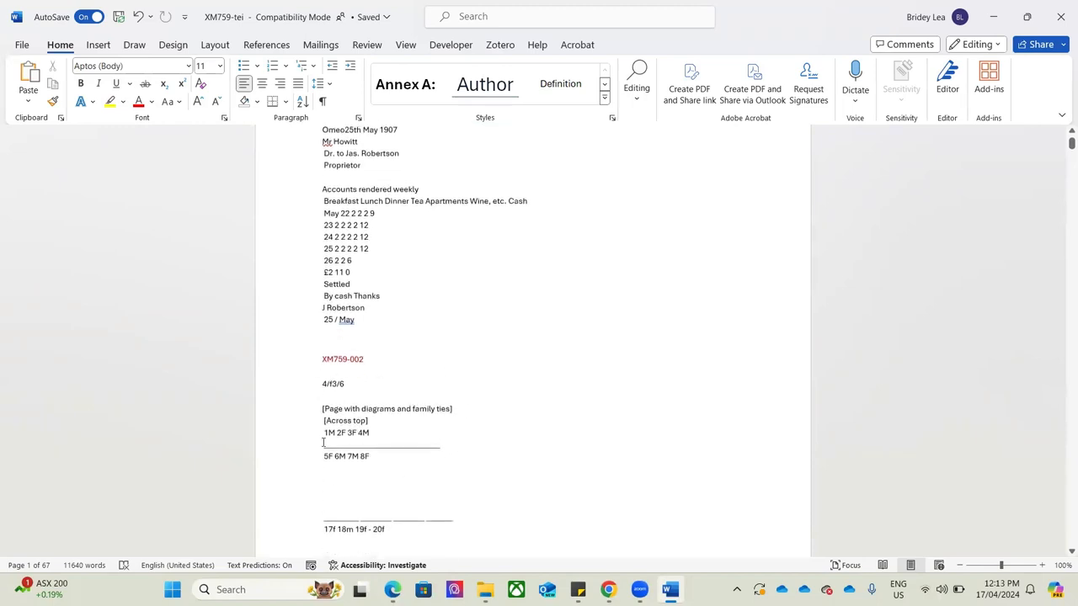
{"action": "scroll", "coordinate": [455, 464], "scroll_direction": "down", "scroll_amount": 1}
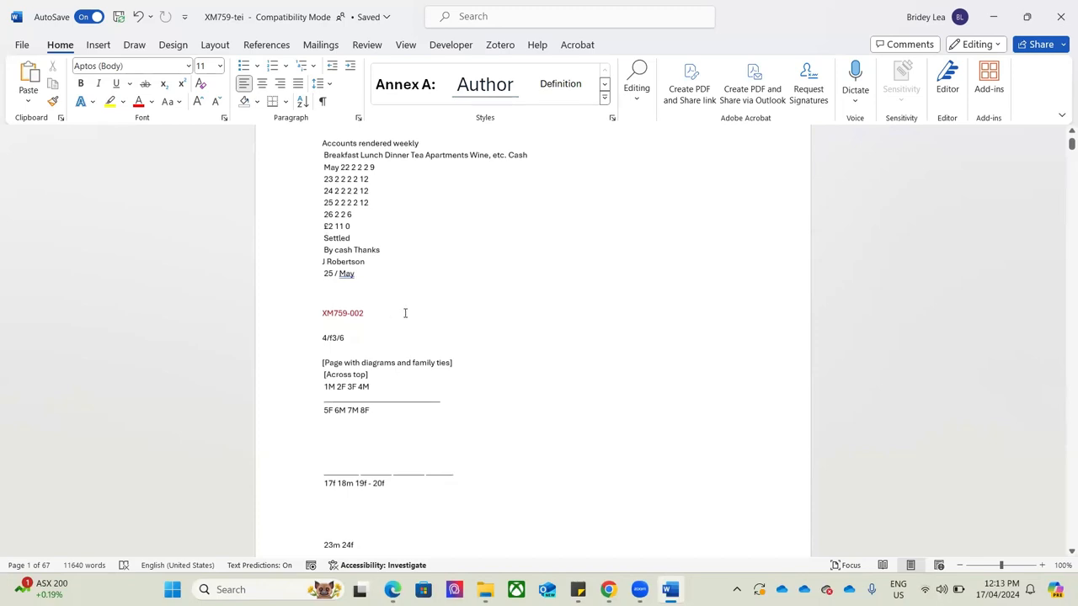
{"action": "scroll", "coordinate": [405, 312], "scroll_direction": "up", "scroll_amount": 5}
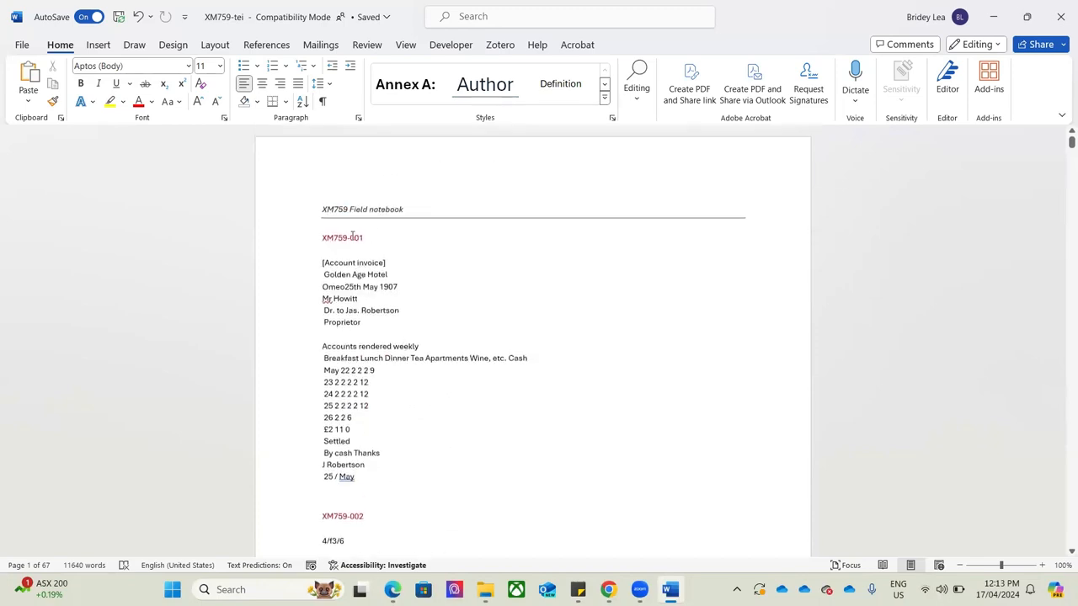
{"action": "scroll", "coordinate": [445, 394], "scroll_direction": "down", "scroll_amount": 20}
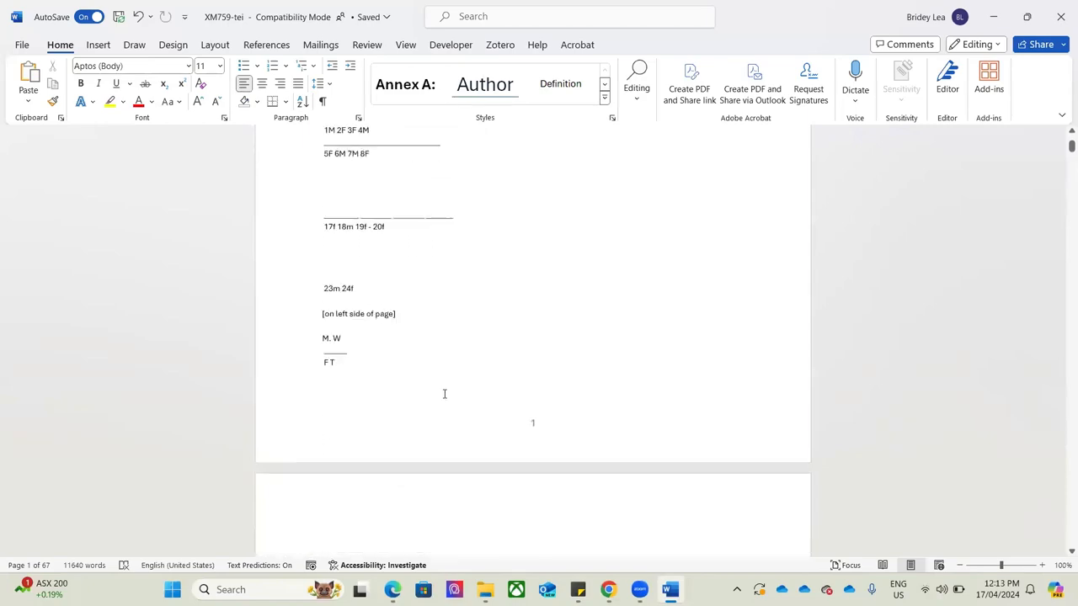
{"action": "scroll", "coordinate": [445, 394], "scroll_direction": "down", "scroll_amount": 20}
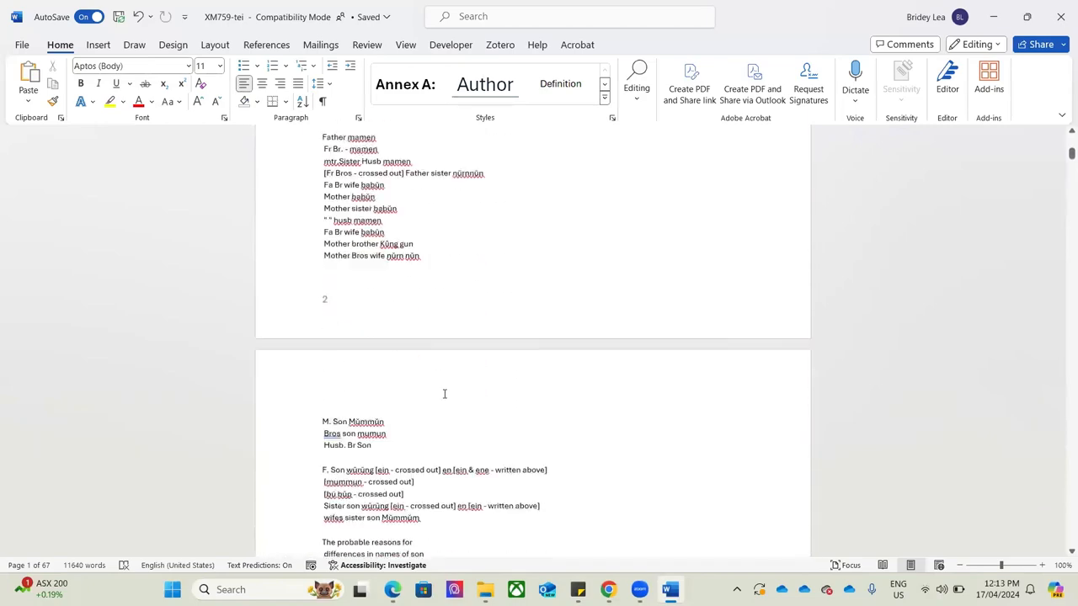
{"action": "scroll", "coordinate": [445, 393], "scroll_direction": "down", "scroll_amount": 20}
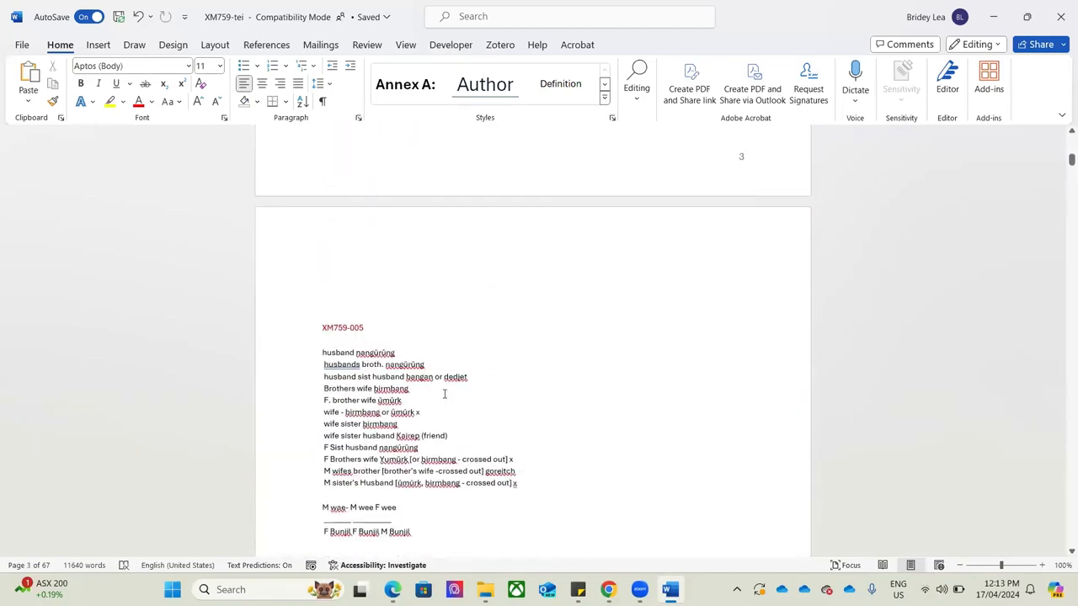
{"action": "scroll", "coordinate": [445, 394], "scroll_direction": "down", "scroll_amount": 20}
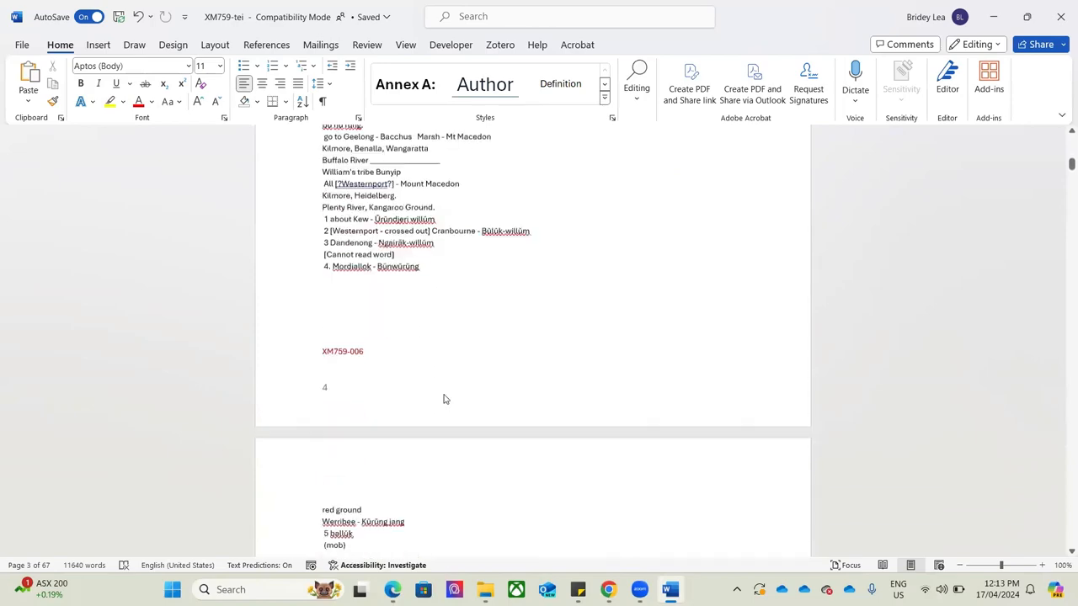
{"action": "scroll", "coordinate": [445, 393], "scroll_direction": "up", "scroll_amount": 20}
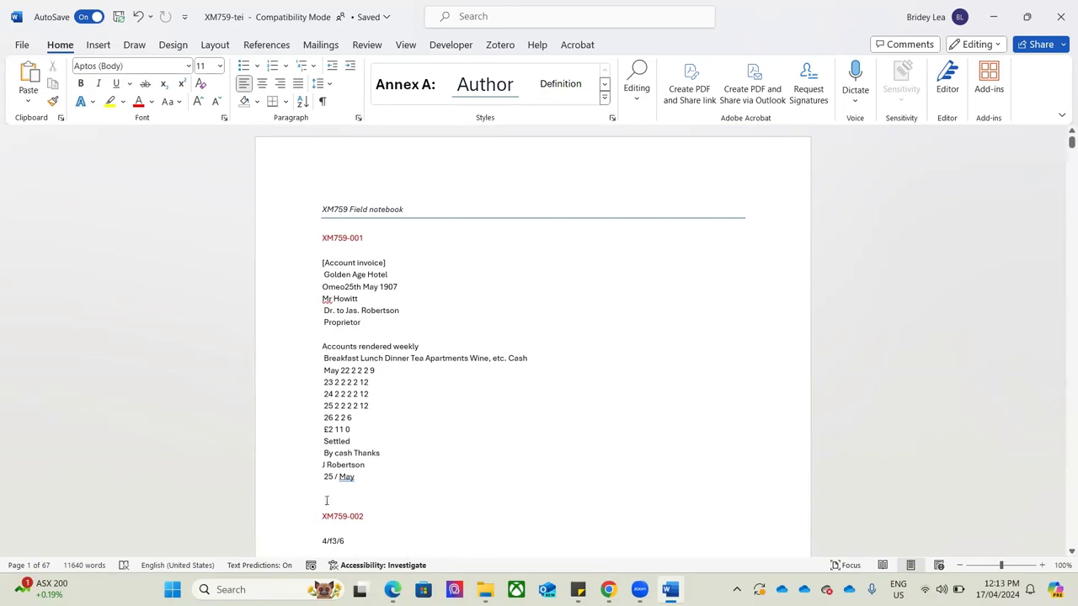
- Switch to TEIGarage in Edge and set the conversion from Microsoft Word (.docx) to TEI P5 XML Document
{"action": "left_click", "coordinate": [393, 591]}
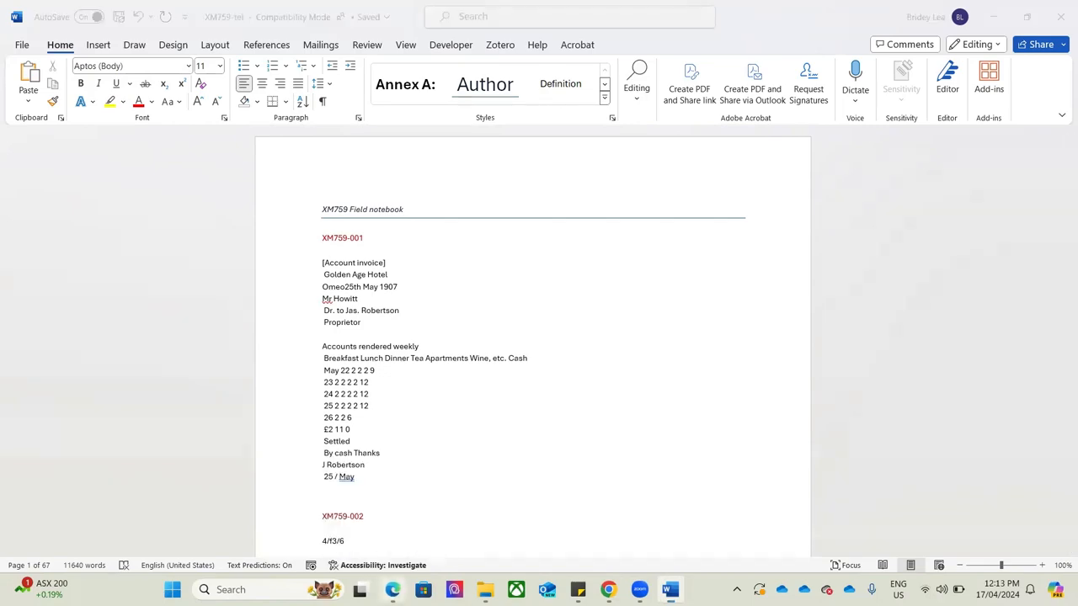
{"action": "left_click", "coordinate": [351, 12]}
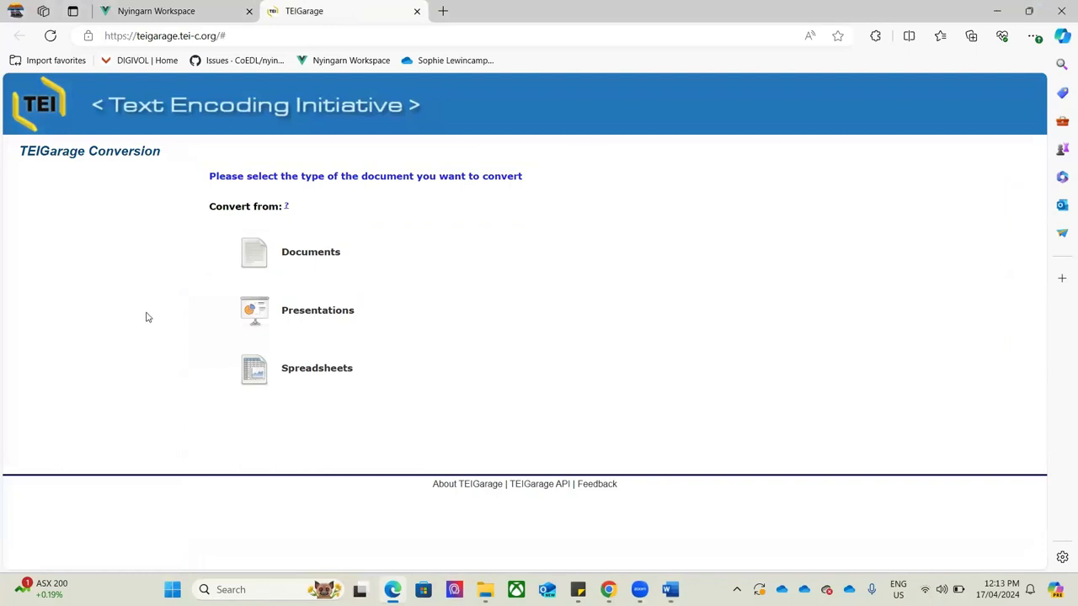
{"action": "left_click", "coordinate": [303, 257]}
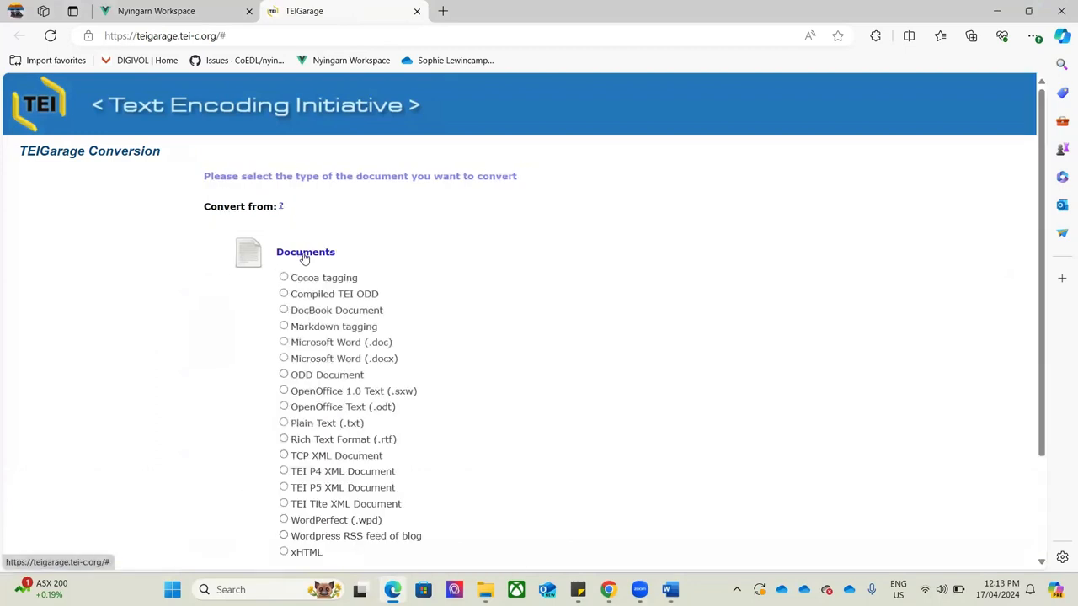
{"action": "scroll", "coordinate": [485, 313], "scroll_direction": "down", "scroll_amount": 2}
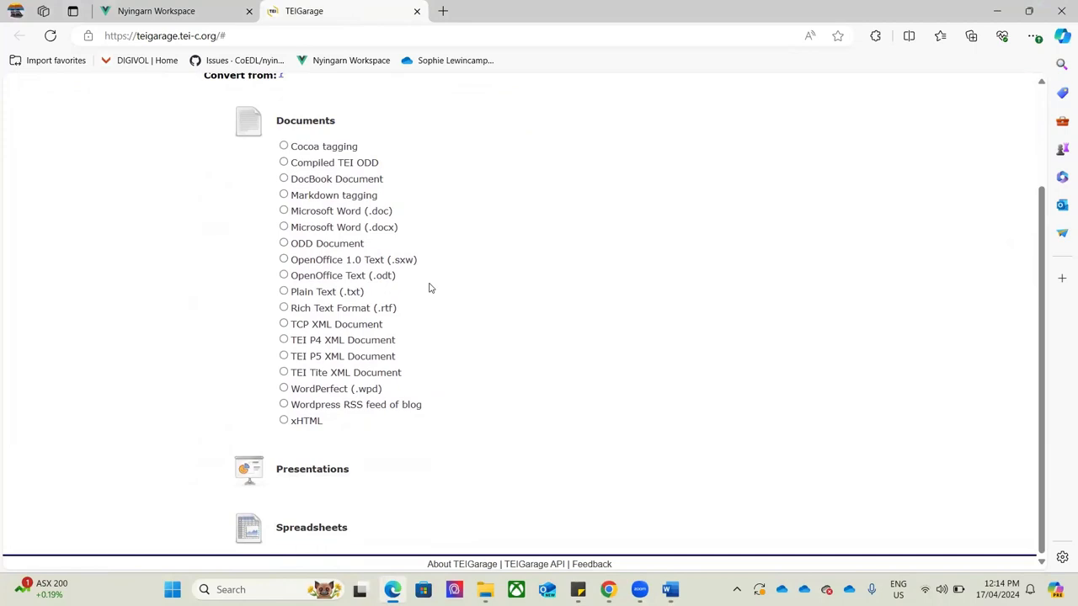
{"action": "left_click", "coordinate": [284, 227]}
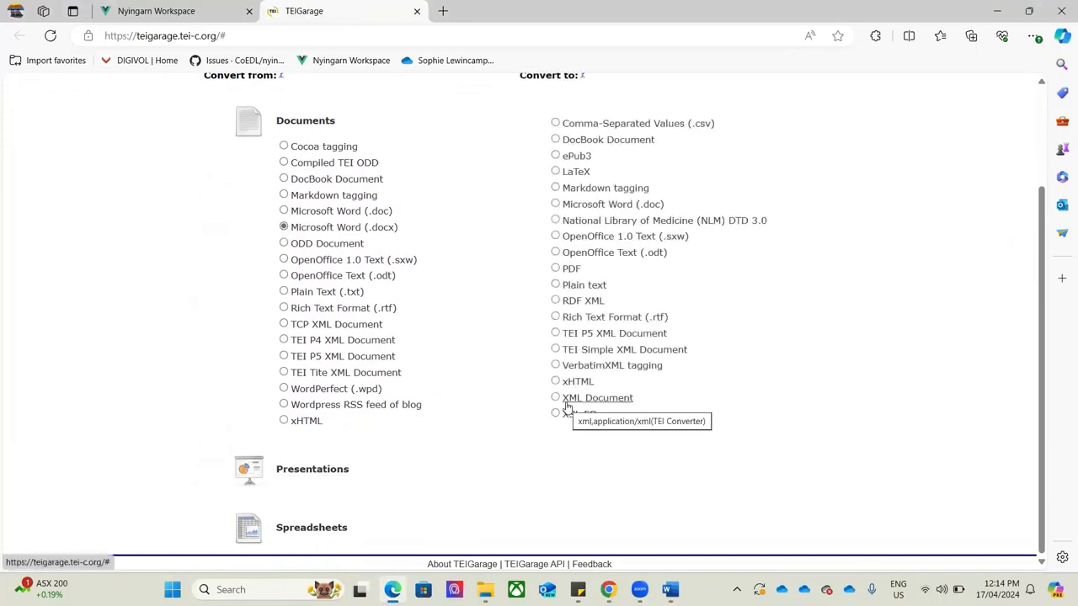
{"action": "scroll", "coordinate": [529, 386], "scroll_direction": "up", "scroll_amount": 1}
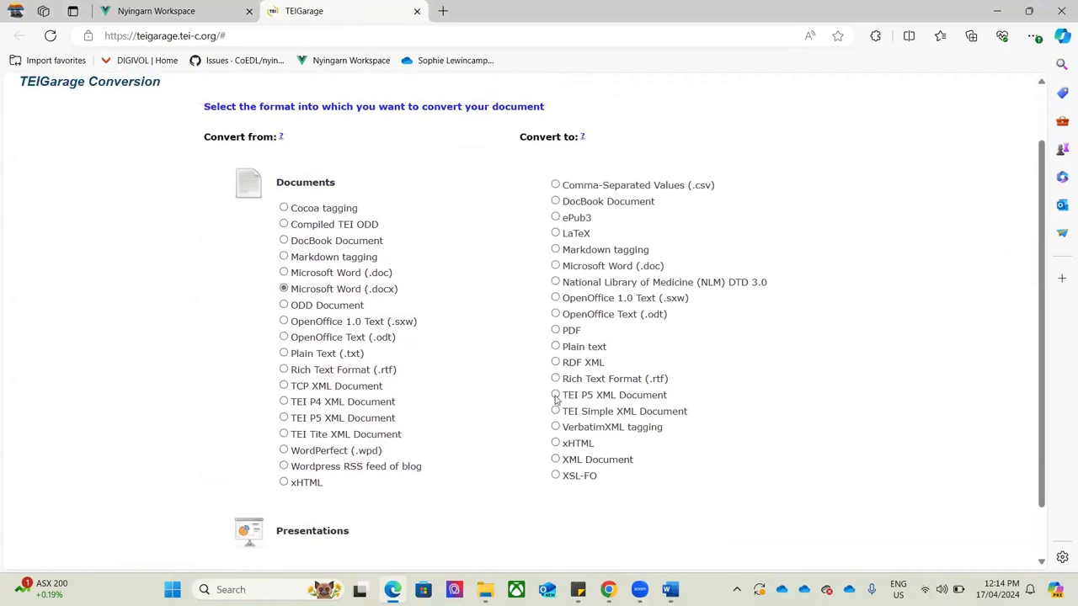
{"action": "left_click", "coordinate": [555, 394]}
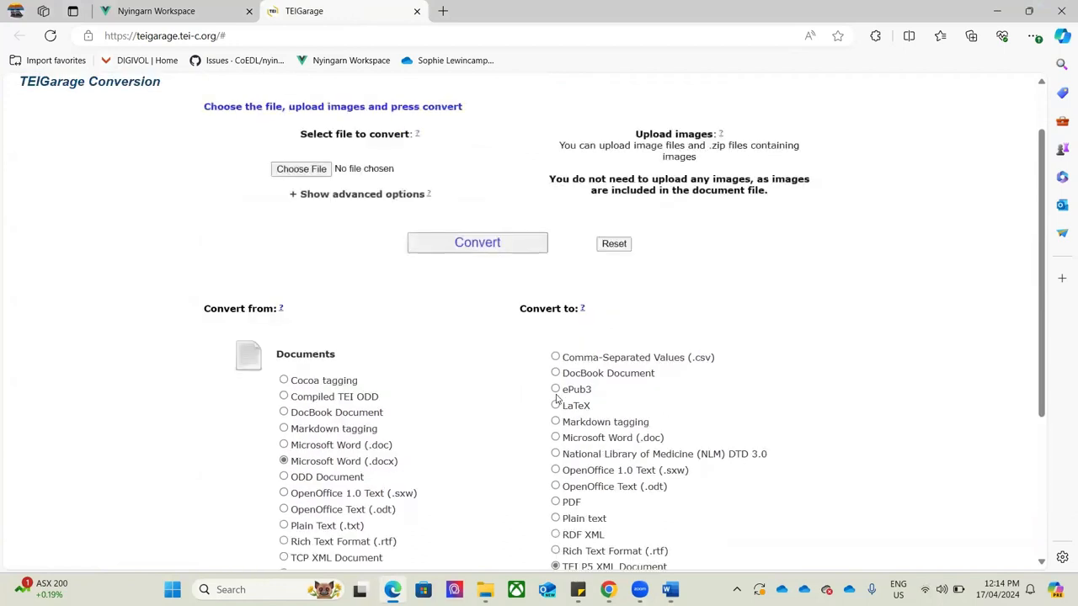
- Open the chooser for the file to convert, try to select XM759-tei, and close that document in Word
{"action": "left_click", "coordinate": [301, 170]}
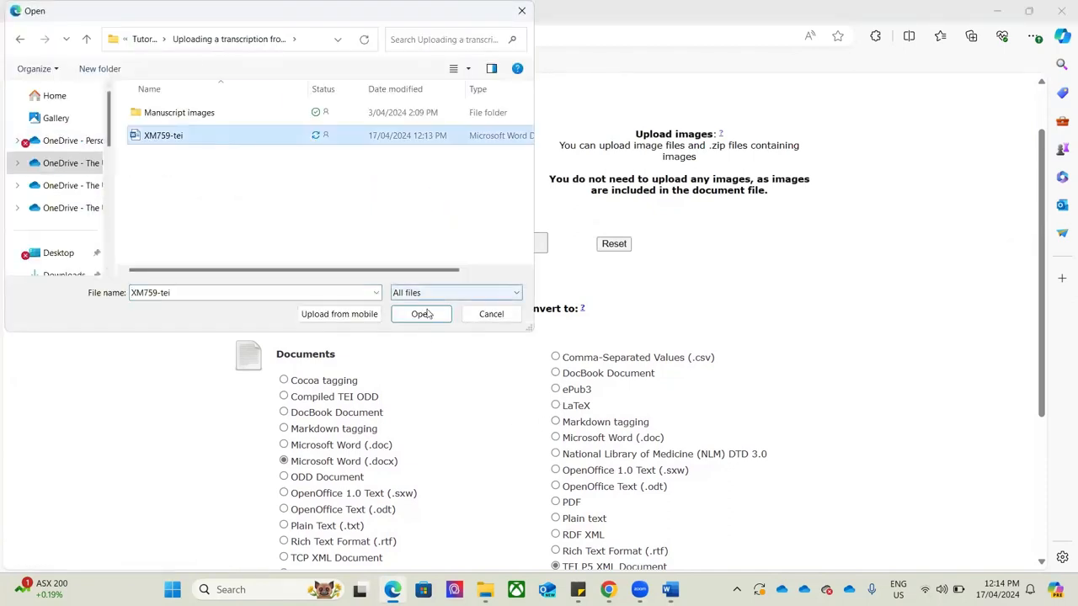
{"action": "left_click", "coordinate": [426, 313]}
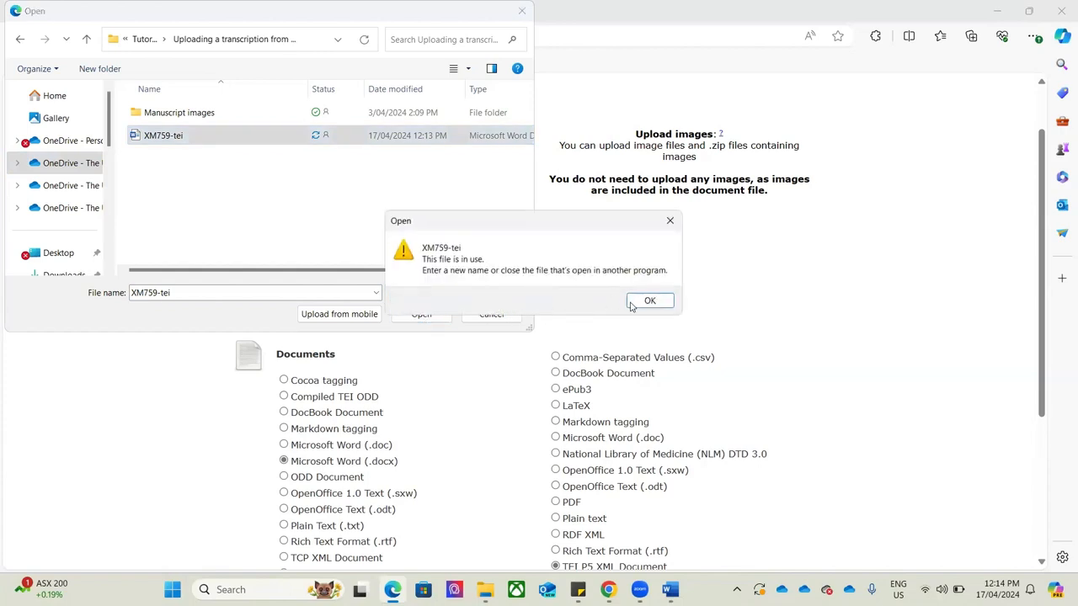
{"action": "left_click", "coordinate": [648, 301]}
{"action": "mouse_move", "coordinate": [671, 589]}
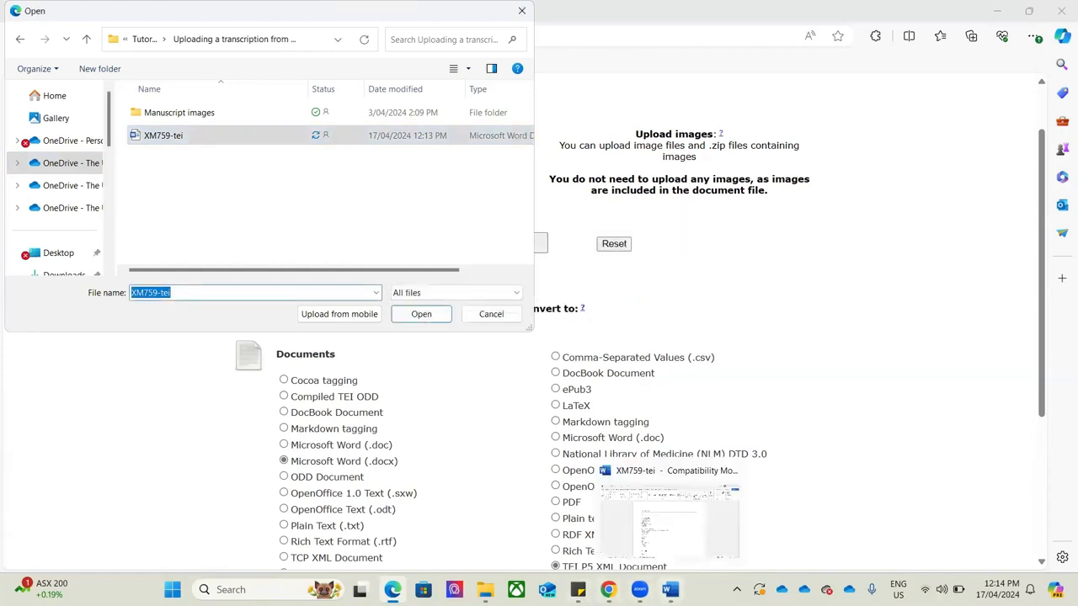
{"action": "left_click", "coordinate": [730, 471]}
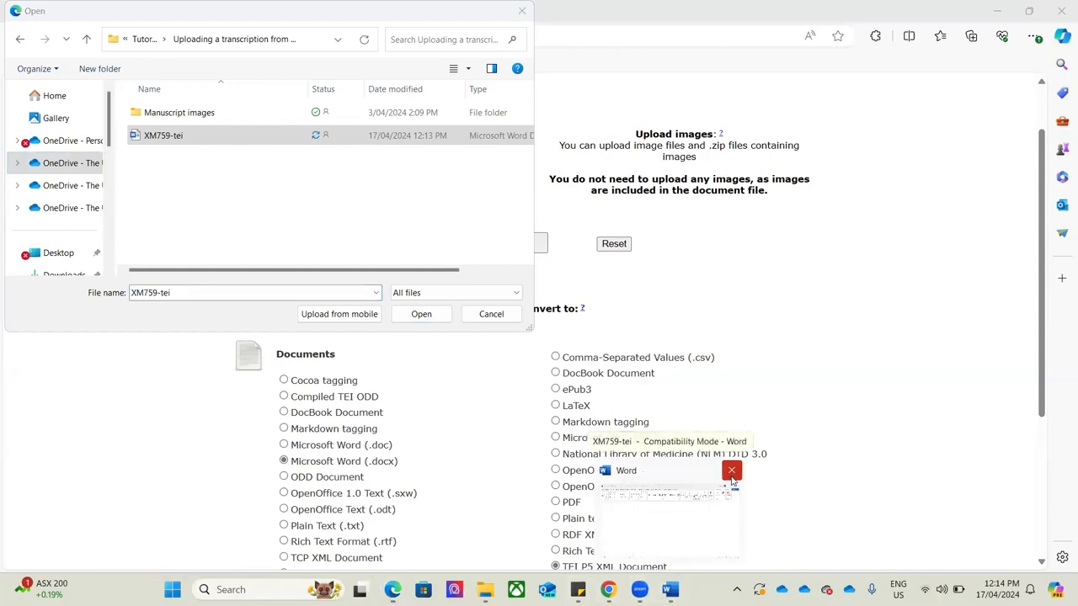
- Choose XM759-tei as the file to convert and run the conversion to TEI XML
{"action": "left_click", "coordinate": [219, 138]}
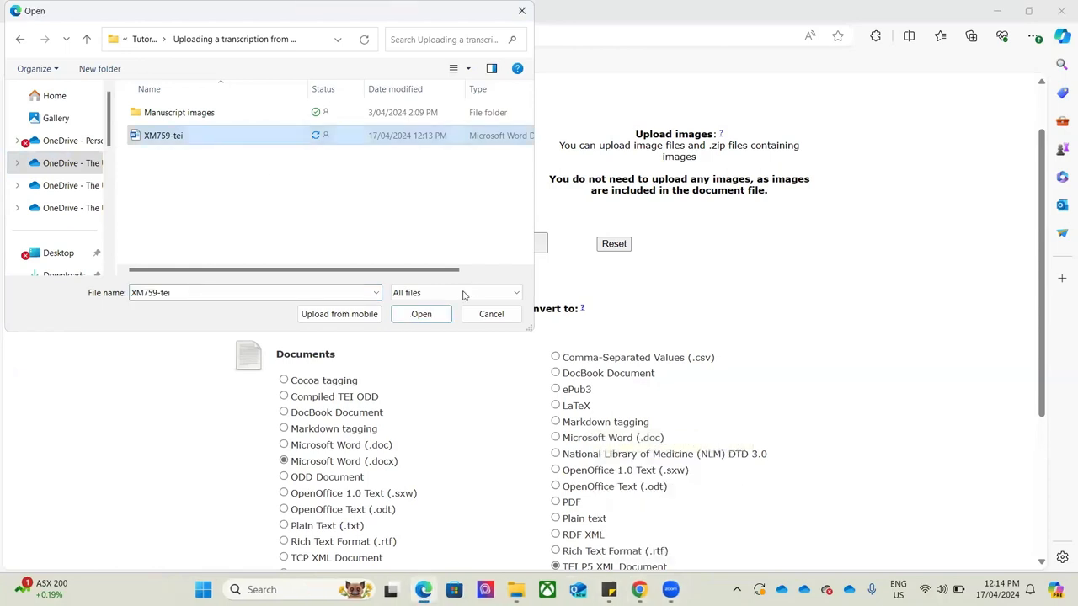
{"action": "left_click", "coordinate": [424, 314]}
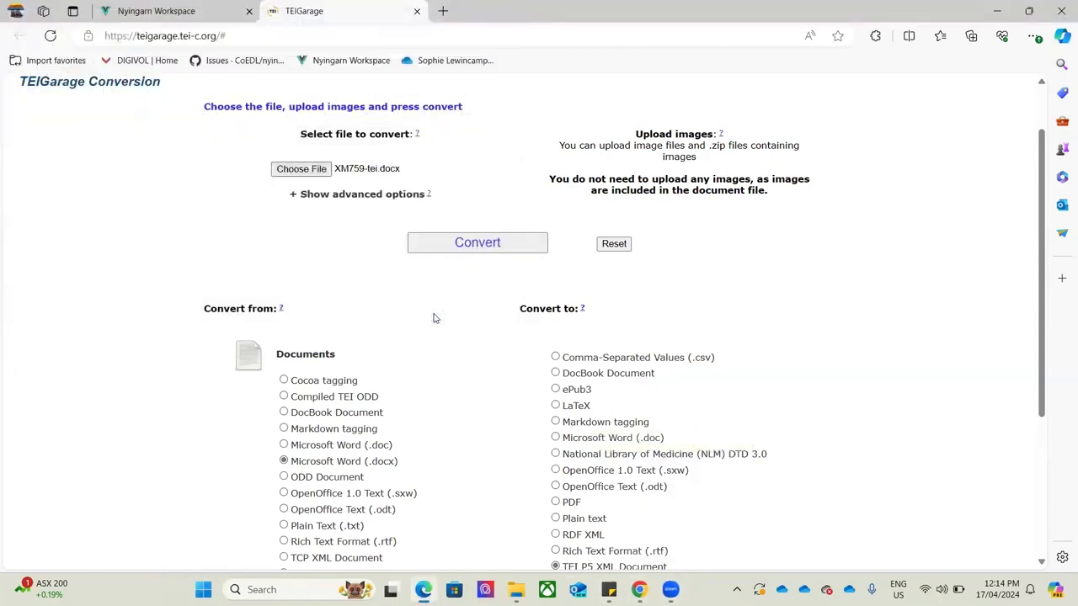
{"action": "left_click", "coordinate": [480, 247]}
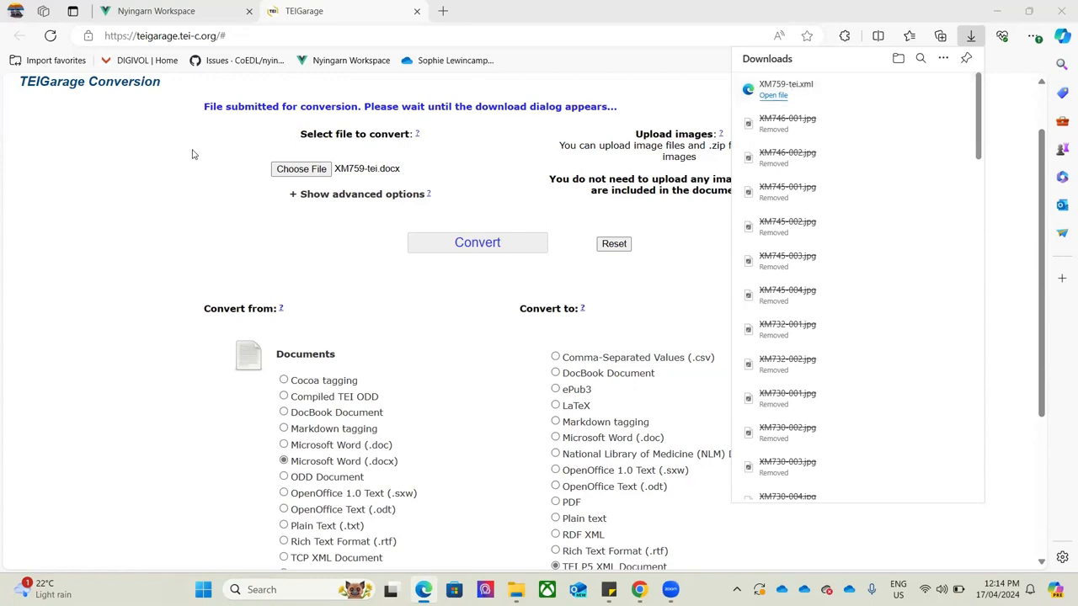
- Switch to the Nyingarn Workspace and upload XM759-tei.xml from the Downloads folder as the transcription for item XM759
{"action": "left_click", "coordinate": [162, 12]}
{"action": "left_click", "coordinate": [485, 243]}
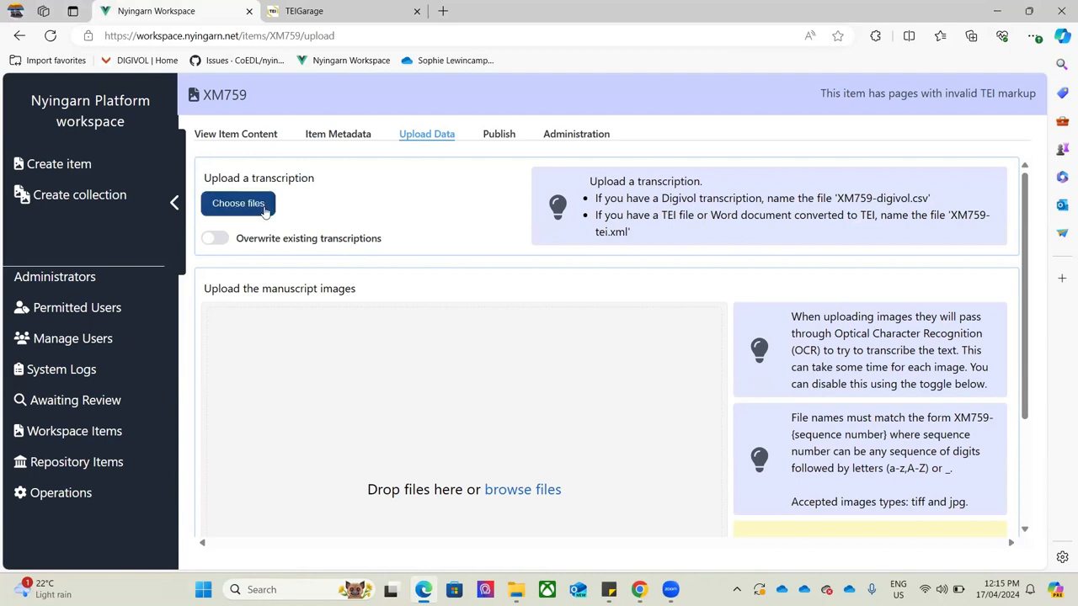
{"action": "left_click", "coordinate": [264, 211]}
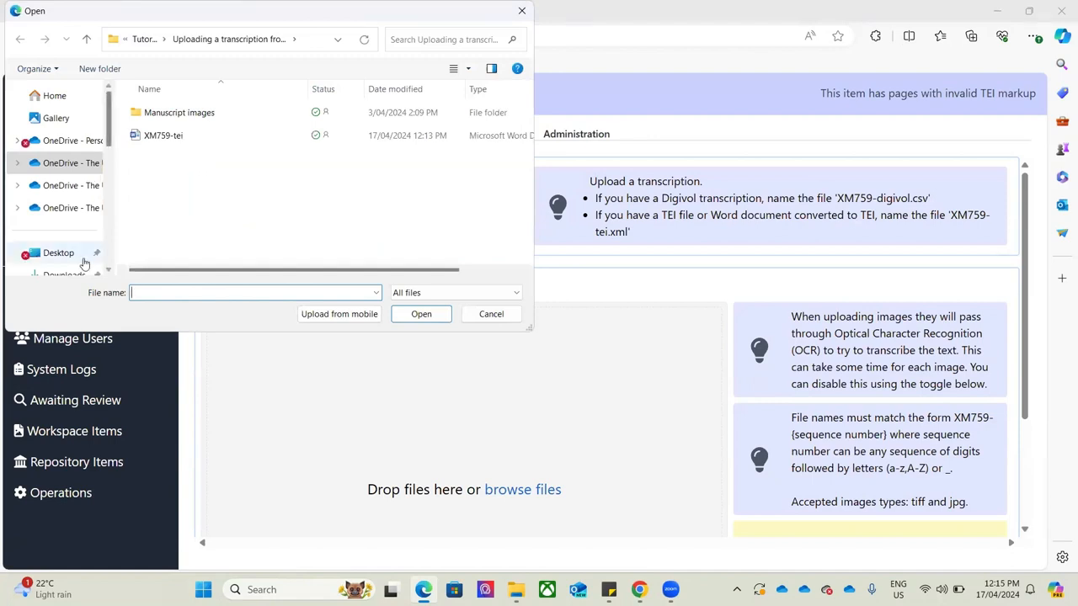
{"action": "left_click_drag", "start_coordinate": [83, 272], "coordinate": [76, 245]}
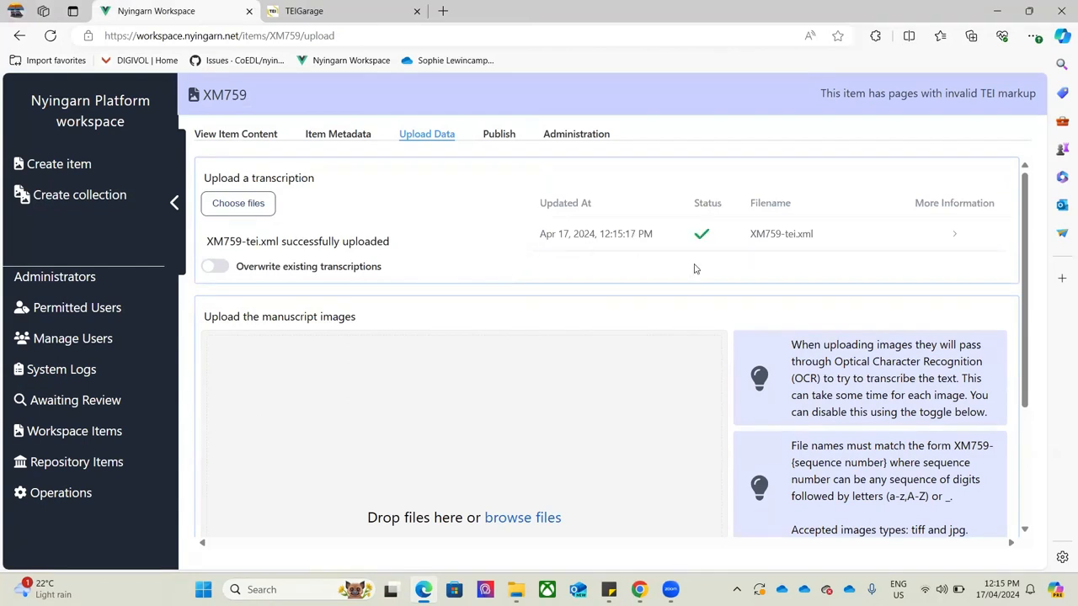
- Look through item XM759's page thumbnails and open page XM759-001
{"action": "left_click", "coordinate": [261, 136]}
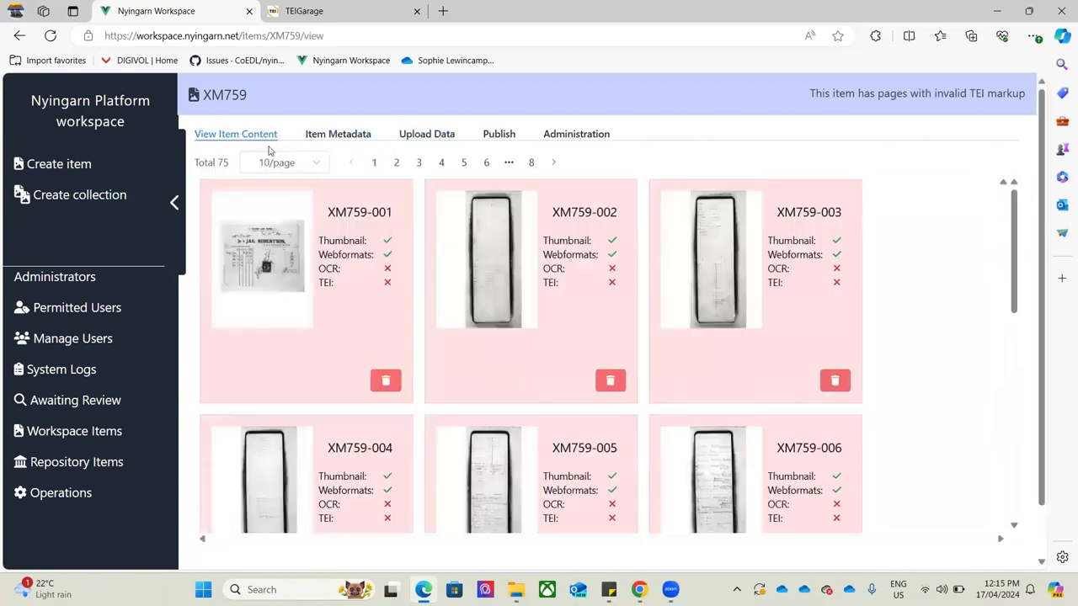
{"action": "scroll", "coordinate": [415, 328], "scroll_direction": "down", "scroll_amount": 2}
{"action": "scroll", "coordinate": [414, 328], "scroll_direction": "up", "scroll_amount": 2}
{"action": "left_click", "coordinate": [356, 296]}
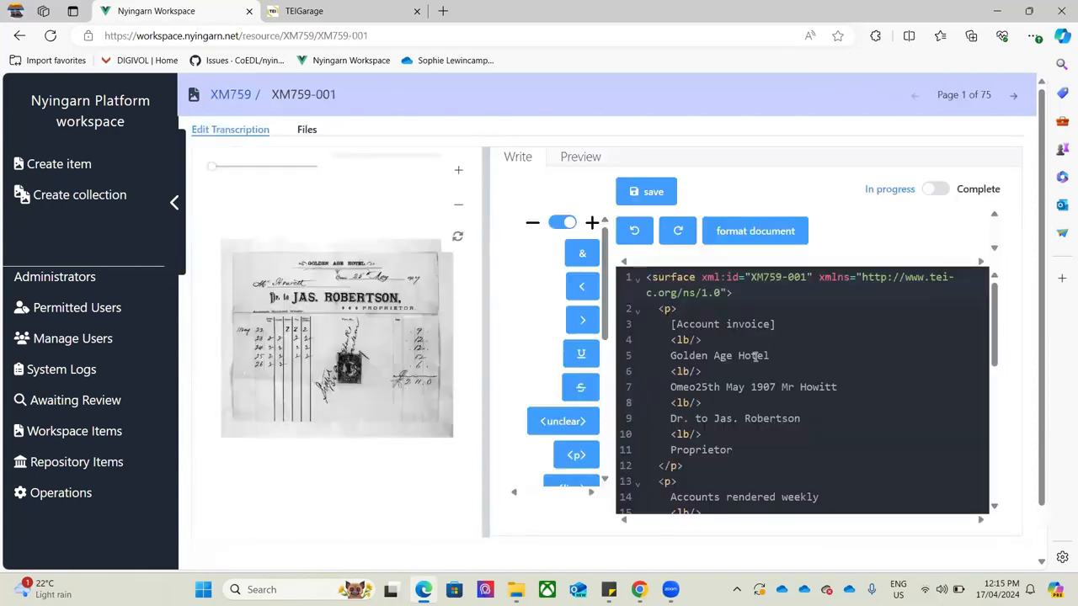
- Examine the TEI markup and preview of page XM759-001, and return to the XM759 item content
{"action": "scroll", "coordinate": [710, 387], "scroll_direction": "down", "scroll_amount": 3}
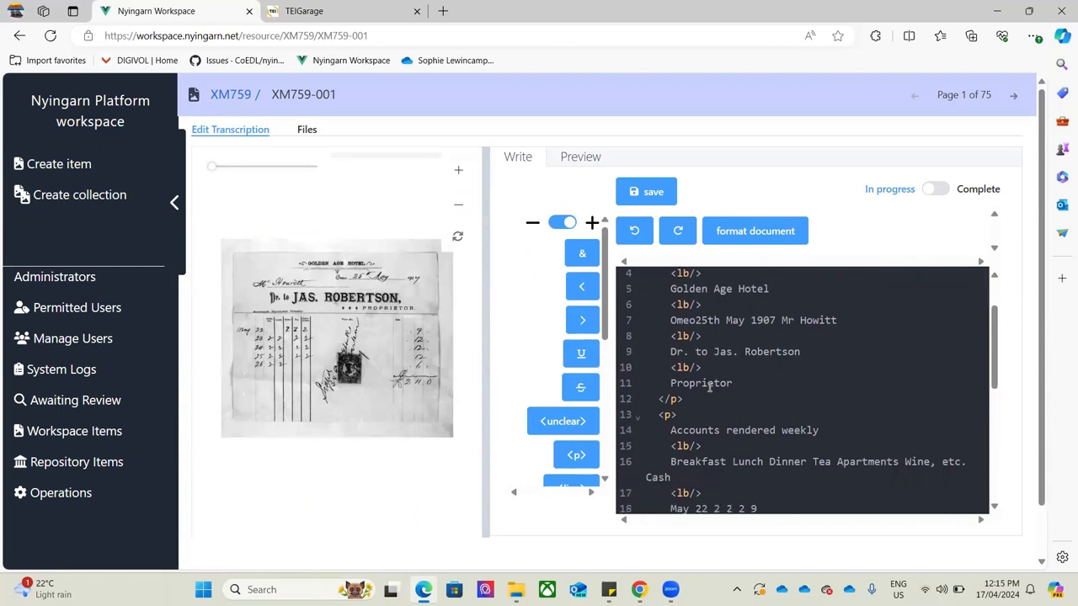
{"action": "scroll", "coordinate": [710, 386], "scroll_direction": "down", "scroll_amount": 8}
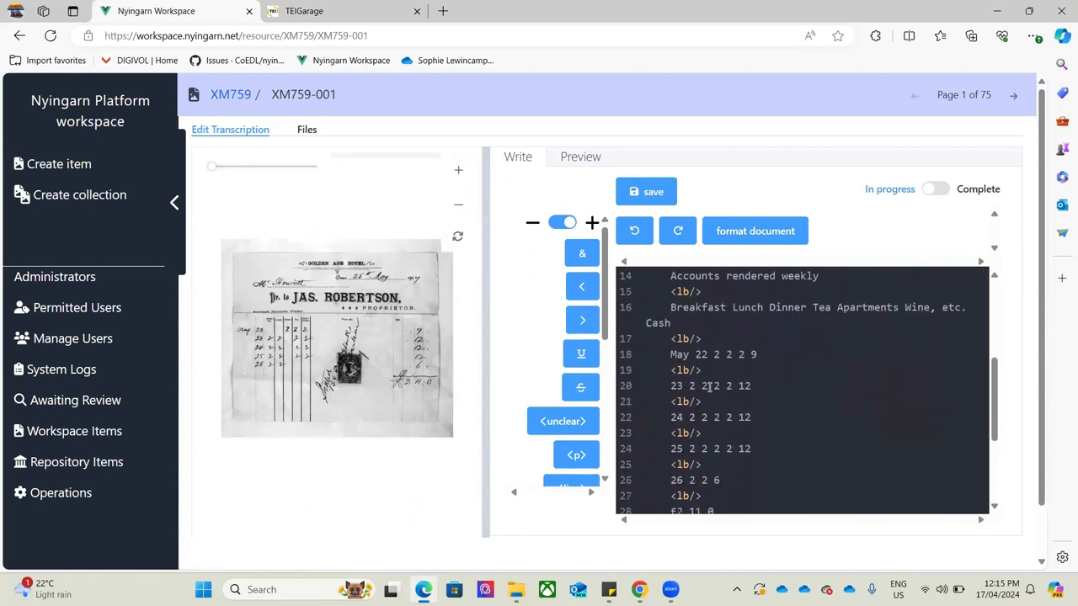
{"action": "scroll", "coordinate": [710, 387], "scroll_direction": "up", "scroll_amount": 10}
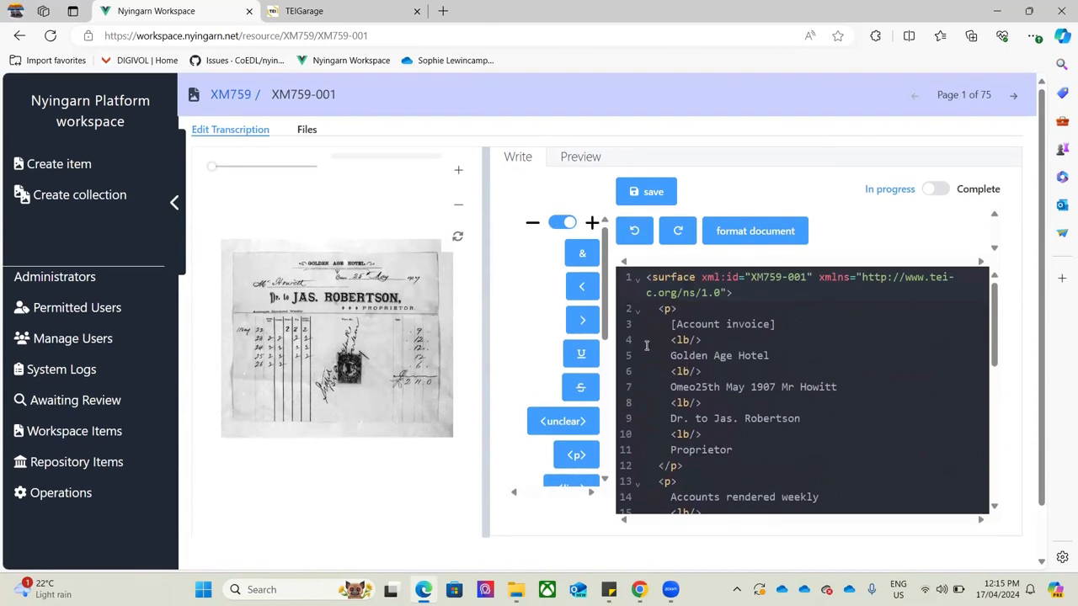
{"action": "left_click", "coordinate": [581, 160]}
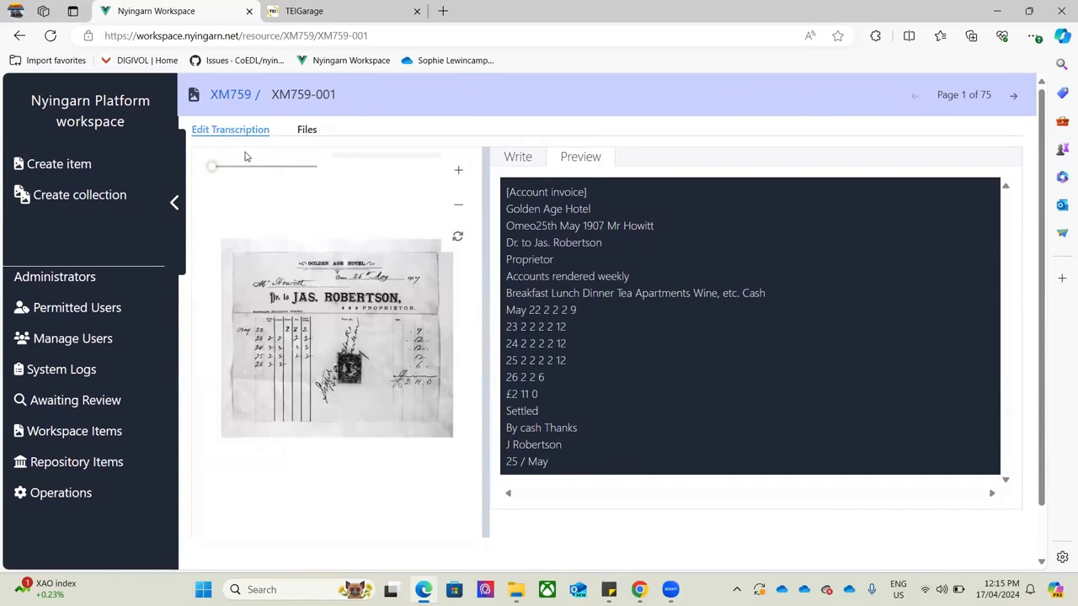
{"action": "left_click", "coordinate": [233, 100]}
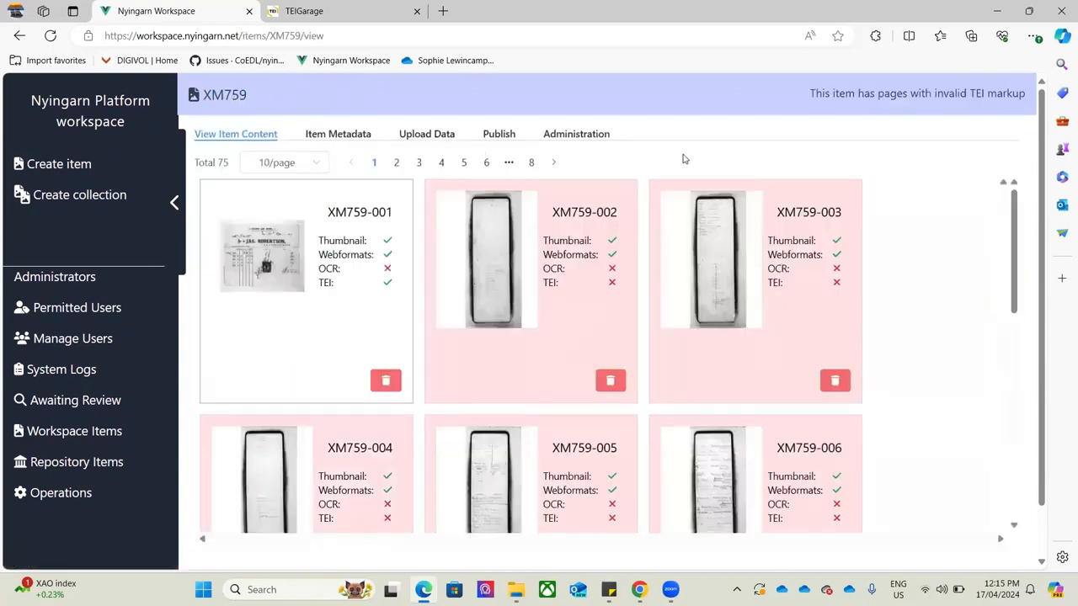
{"action": "left_click", "coordinate": [800, 82]}
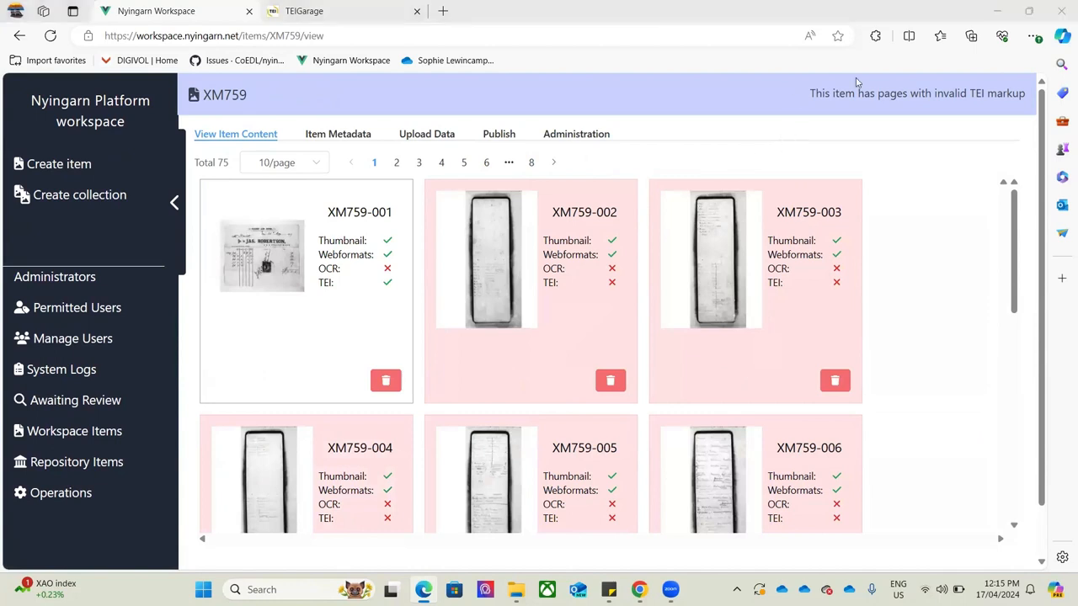